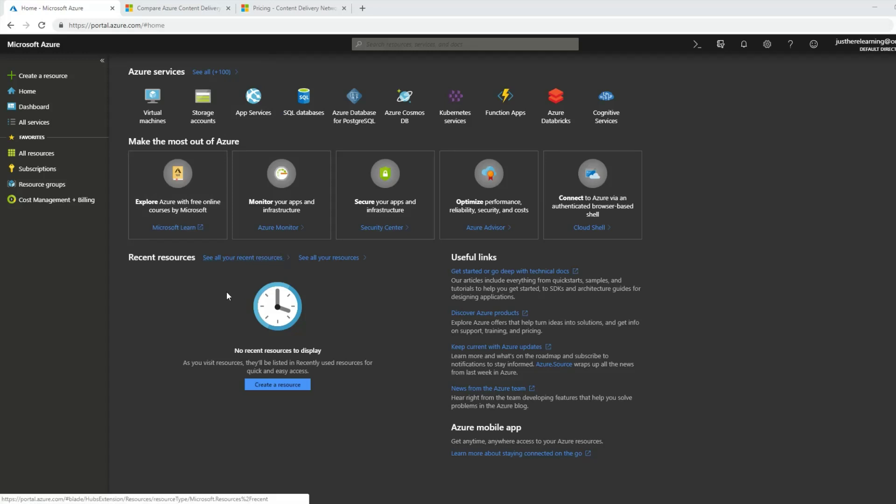
Find the Storage accounts and CDN profiles services among all services and add both to the favorites.
left_click(47, 125)
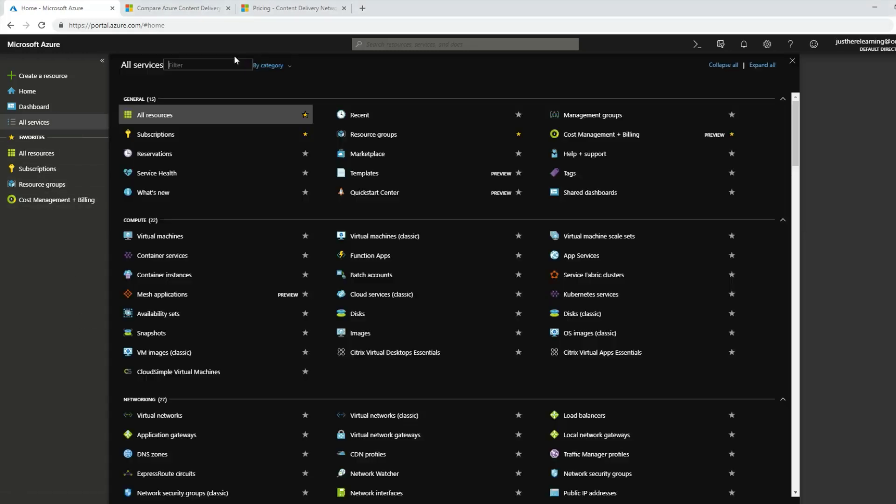
type("storage")
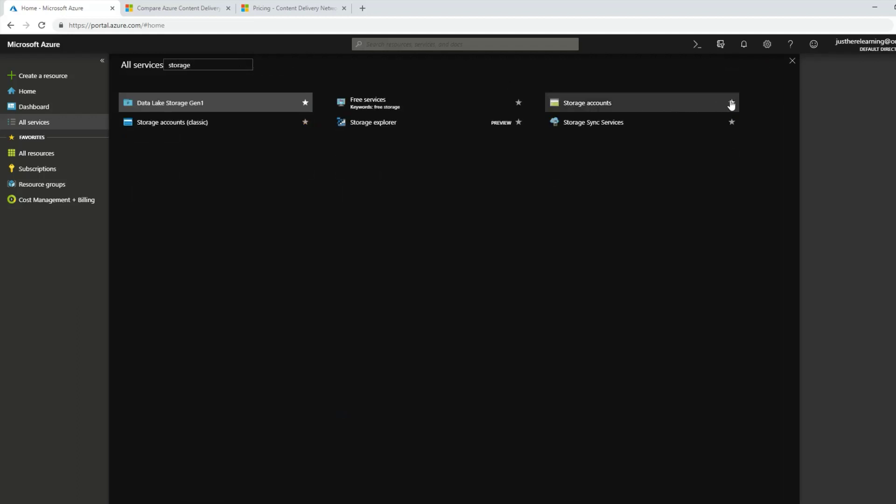
left_click(732, 103)
double_click(180, 65)
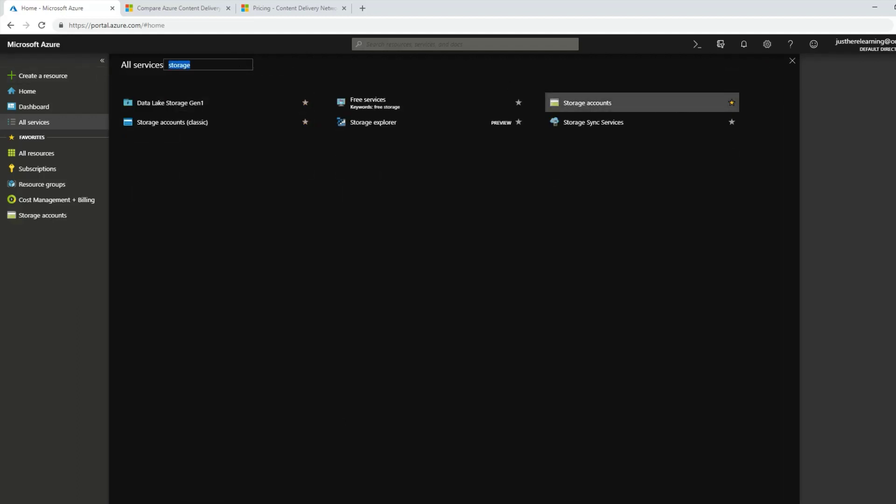
type("cdn")
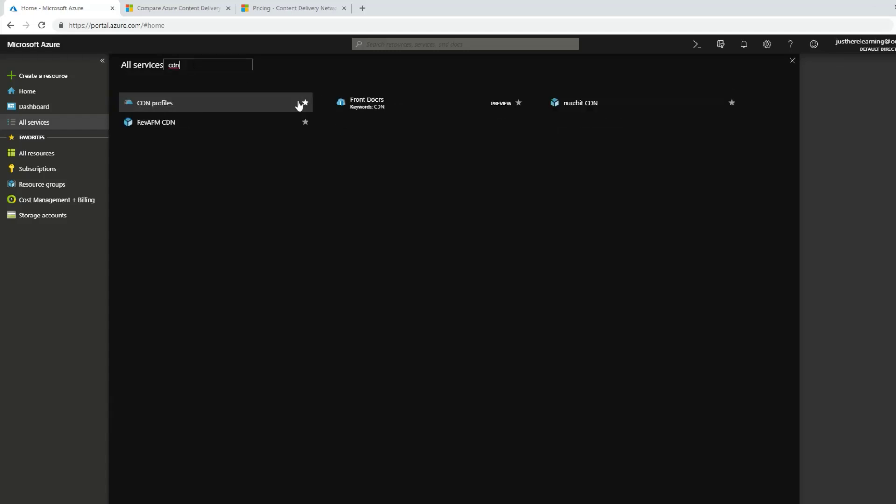
left_click(305, 103)
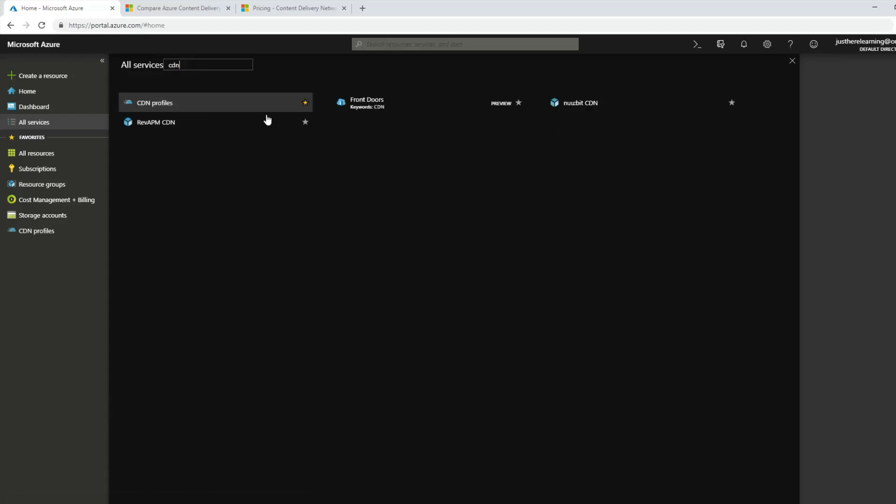
left_click(801, 68)
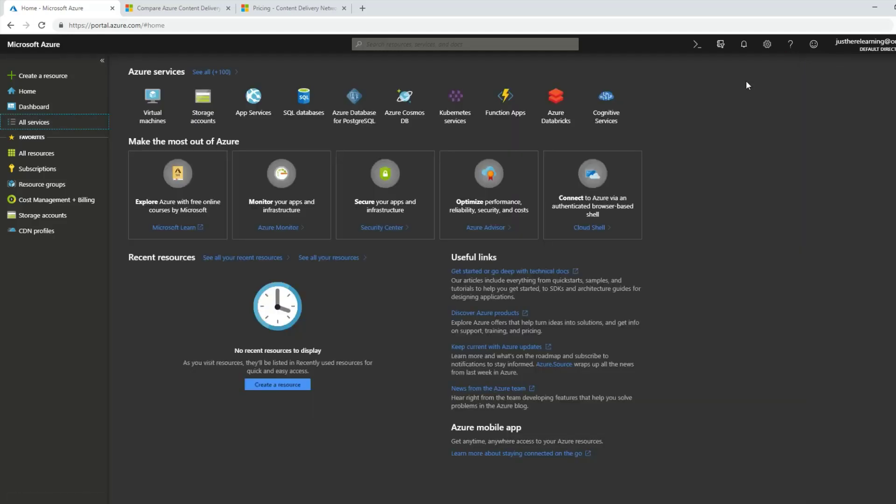
Start a new storage account in the Development resource group and name it jhlimagesdev.
left_click(60, 218)
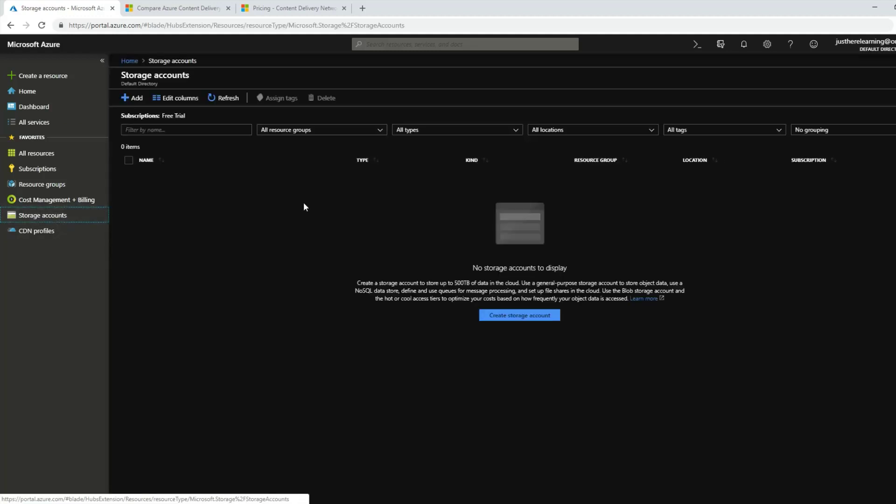
left_click(535, 317)
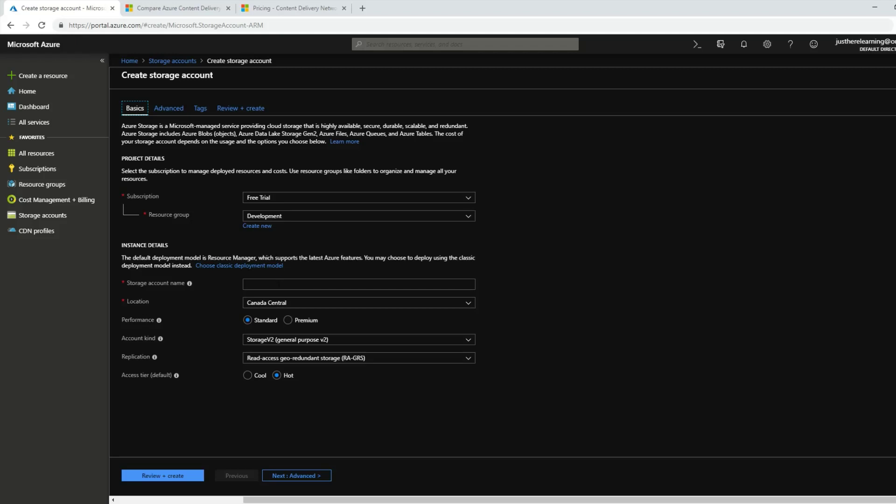
left_click(279, 284)
type("jhlimagesdev")
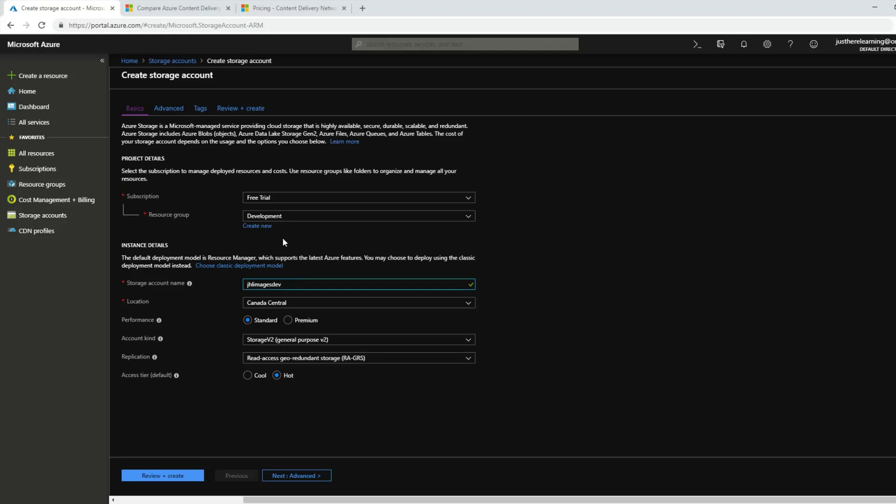
Set the account kind to BlobStorage and replication to Locally-redundant storage (LRS), and create the storage account.
left_click(276, 342)
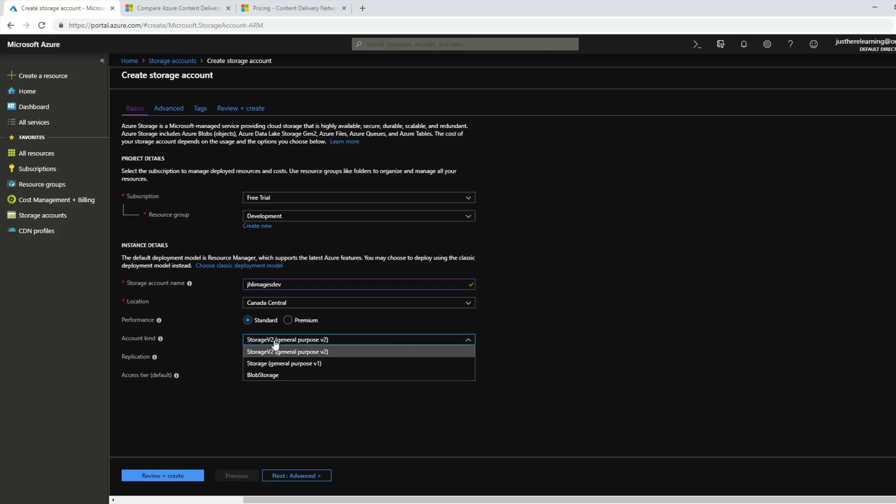
left_click(264, 376)
left_click(273, 359)
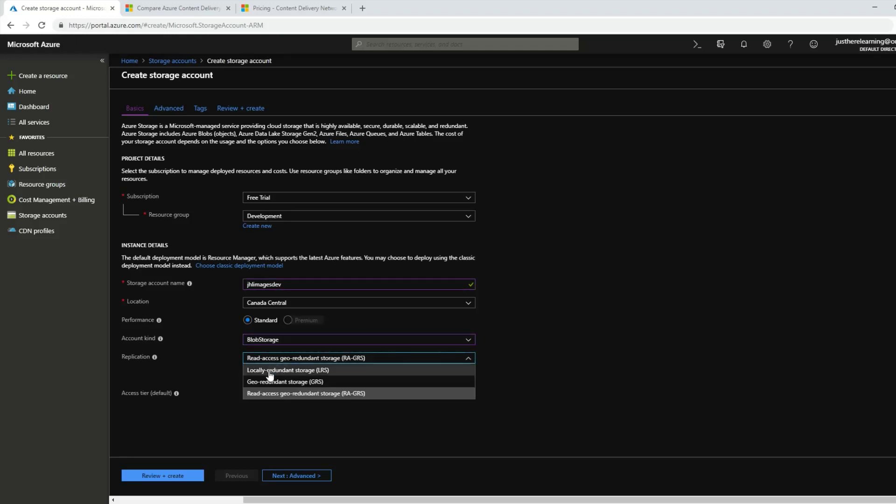
left_click(270, 371)
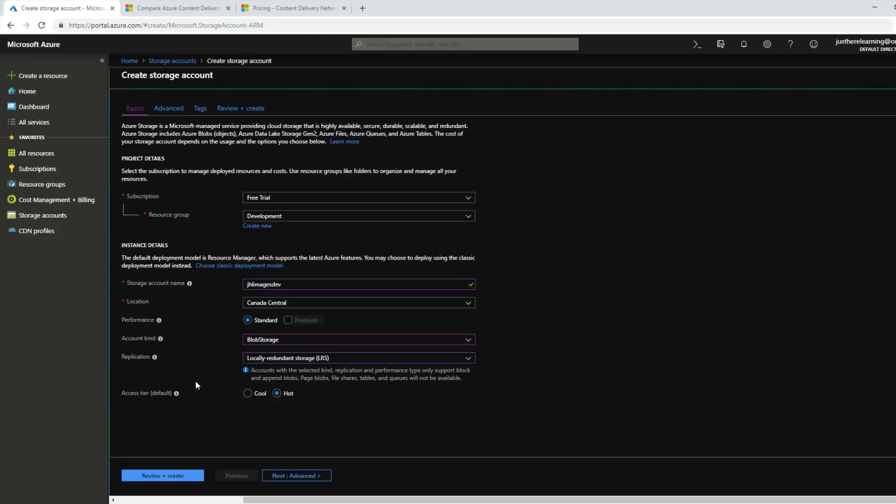
left_click(180, 475)
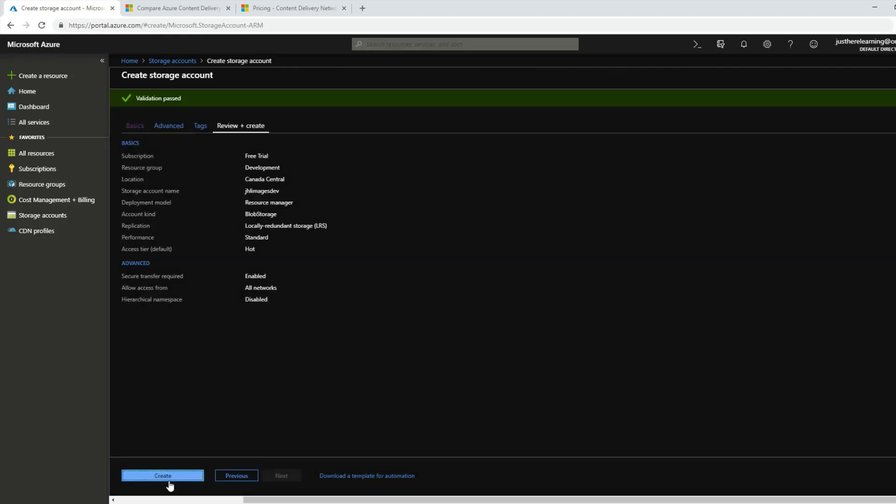
left_click(171, 476)
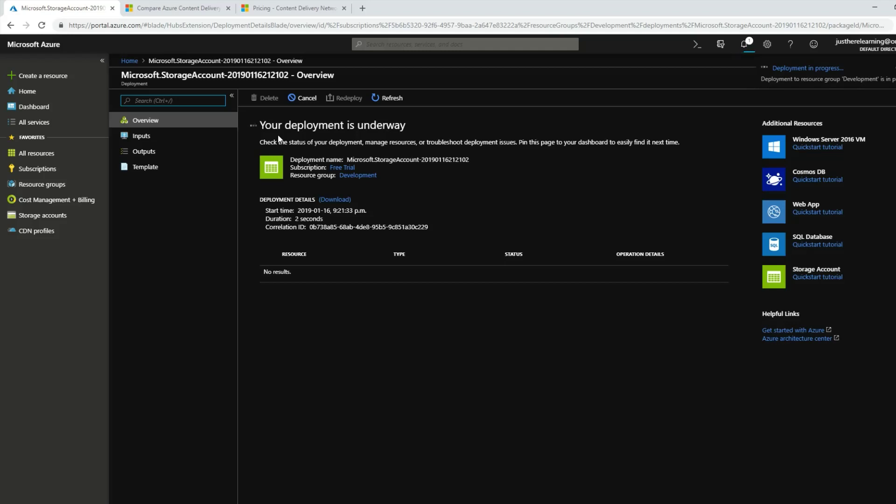
Set up a new CDN profile named jhlcdn in the Development resource group with the Standard Akamai pricing tier.
left_click(39, 239)
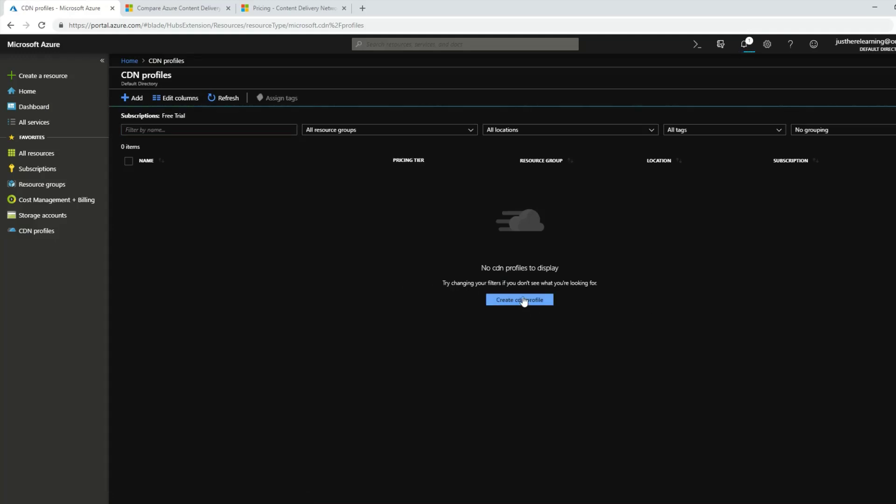
left_click(524, 300)
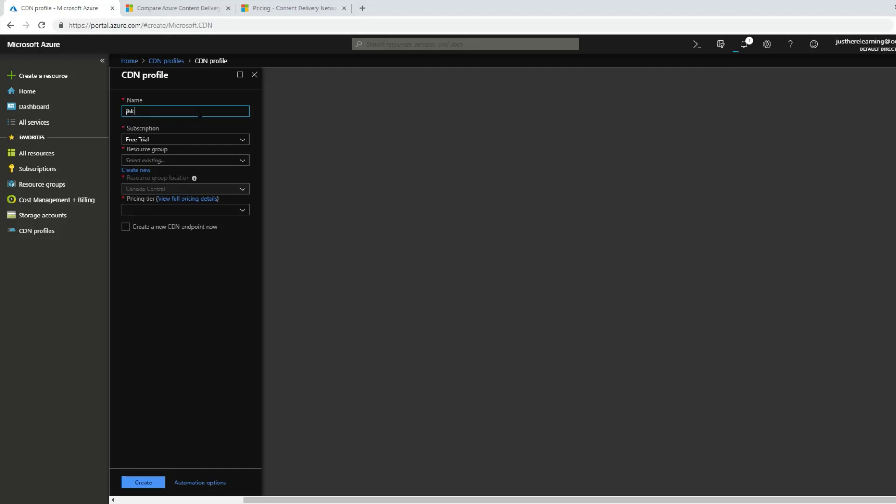
left_click(198, 162)
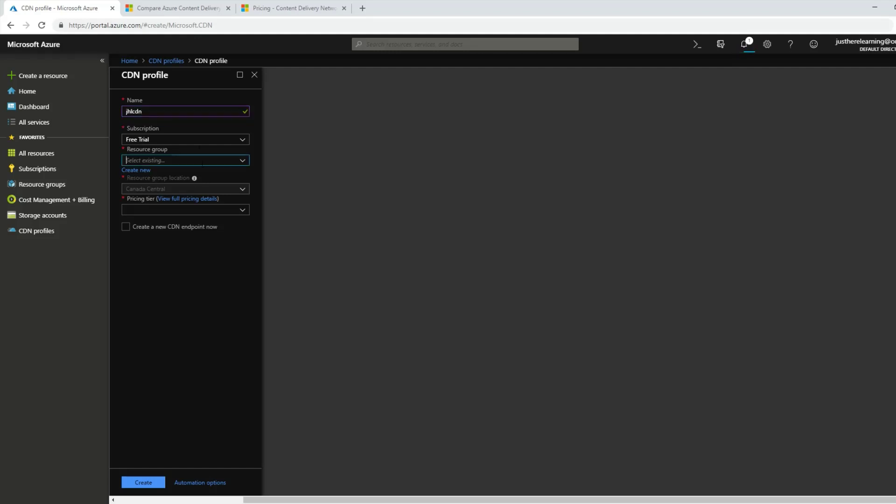
left_click(174, 171)
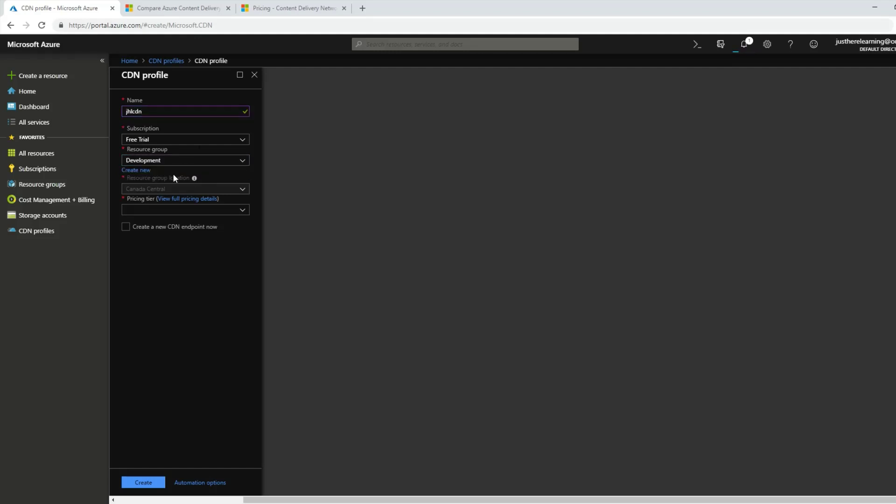
left_click(181, 214)
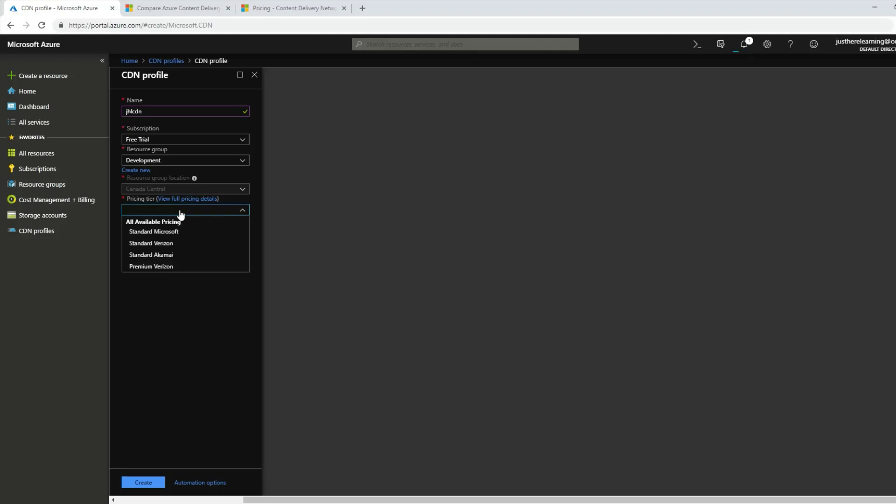
double_click(151, 256)
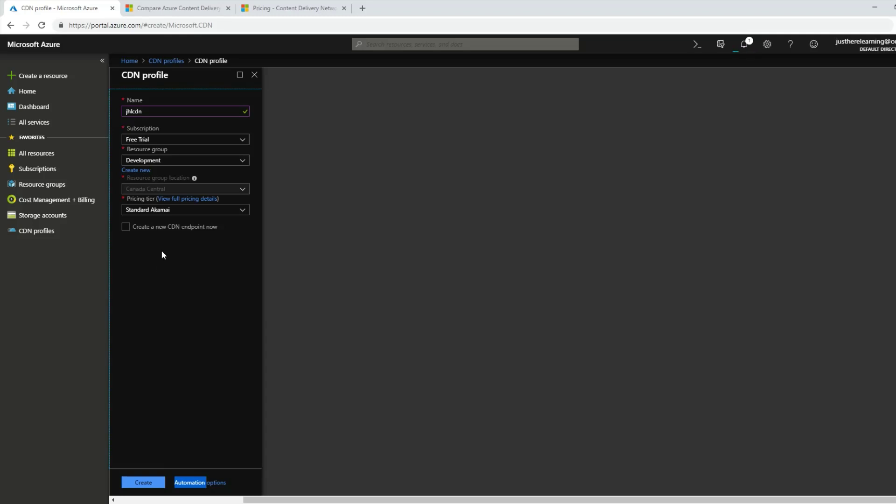
Compare the CDN pricing tiers using the tier details, the product feature table and the outbound data transfer prices by zone.
left_click(188, 199)
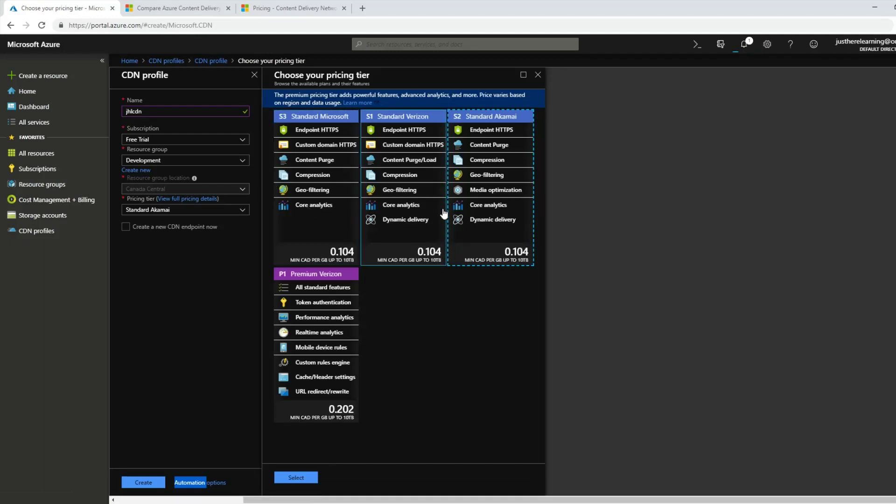
left_click(201, 8)
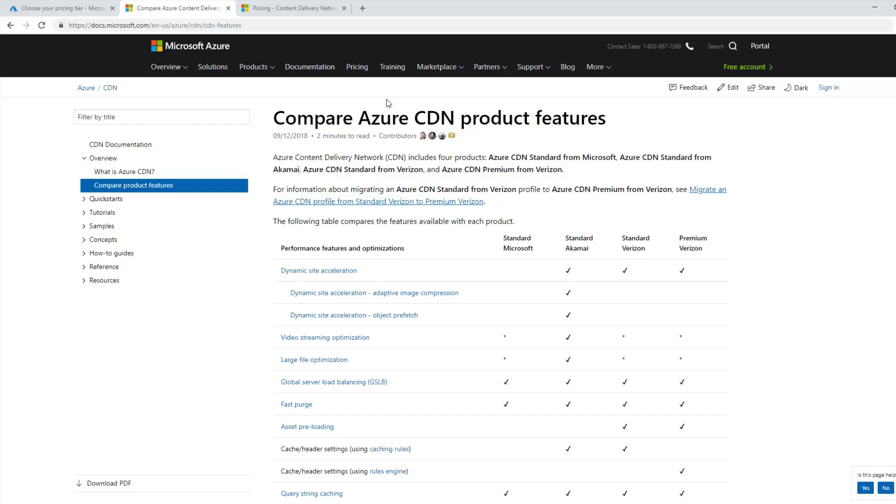
scroll(387, 100, "down", 10)
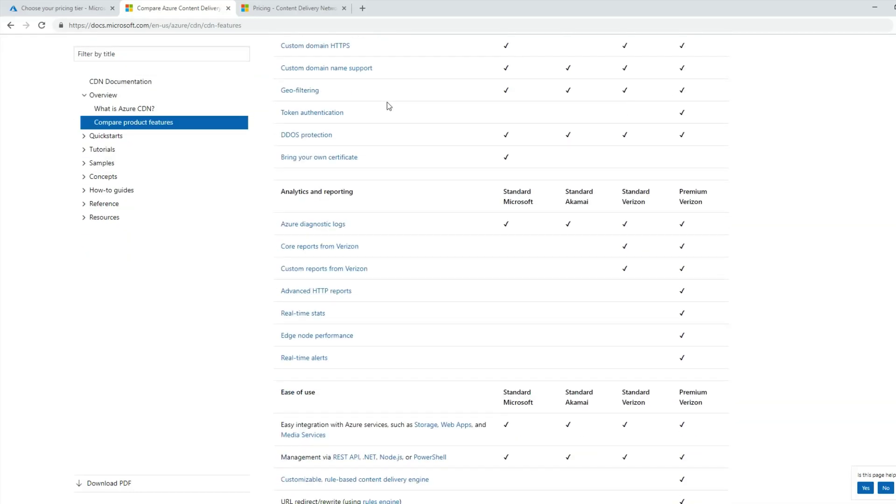
scroll(387, 102, "up", 1)
left_click(321, 10)
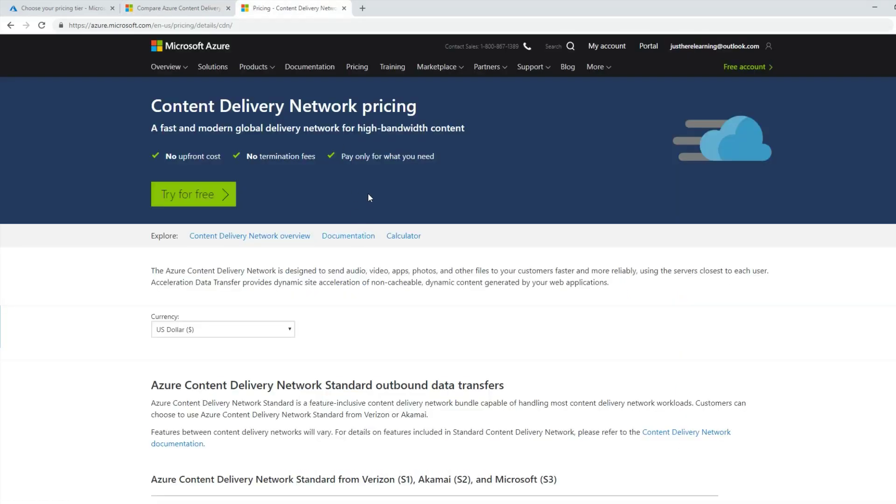
scroll(367, 192, "down", 5)
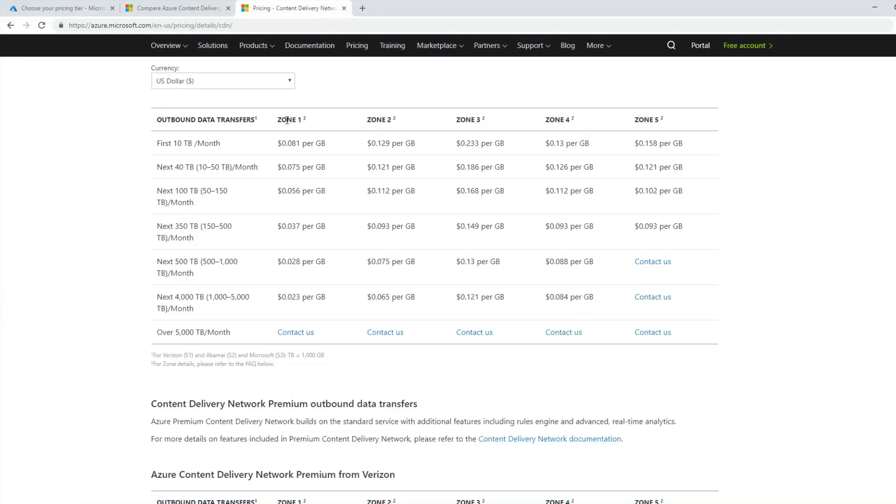
triple_click(287, 121)
left_click(287, 121)
left_click(67, 8)
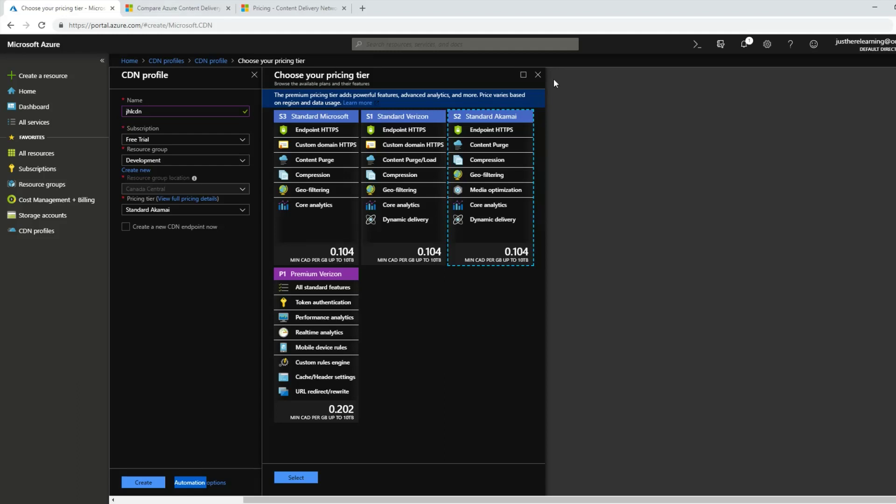
left_click(539, 75)
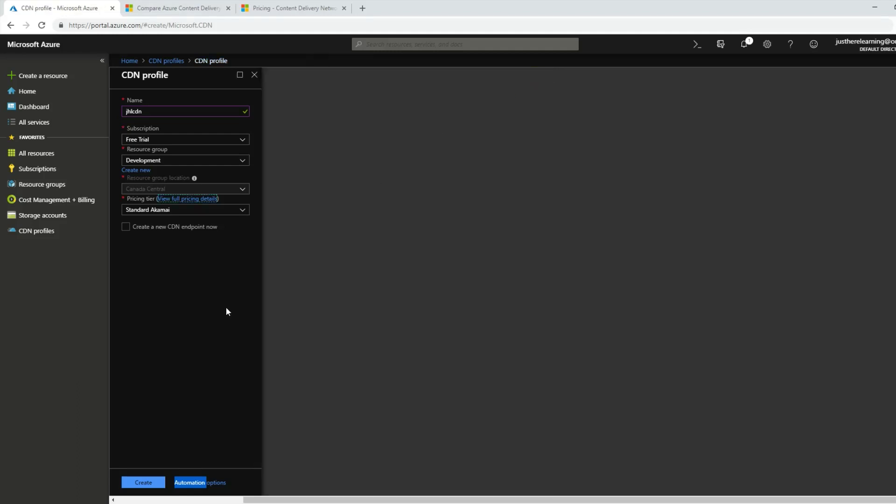
Submit the jhlcdn profile for creation and check the portal notifications.
left_click(150, 481)
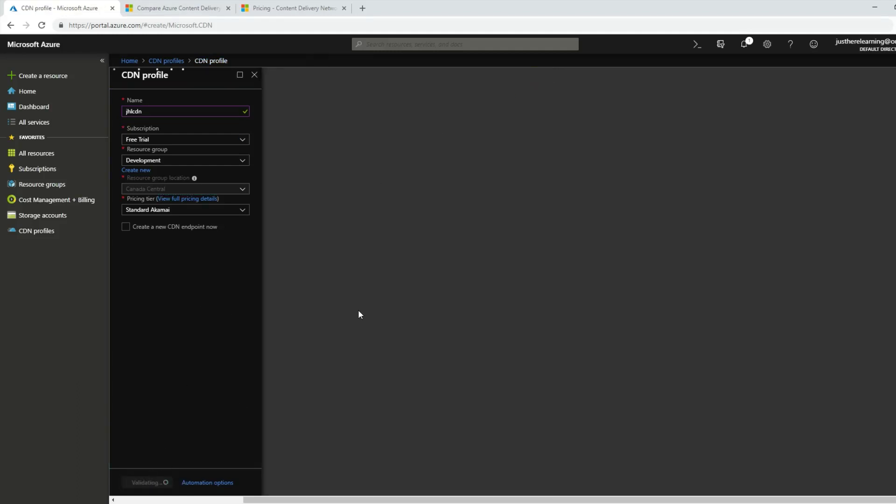
left_click(744, 44)
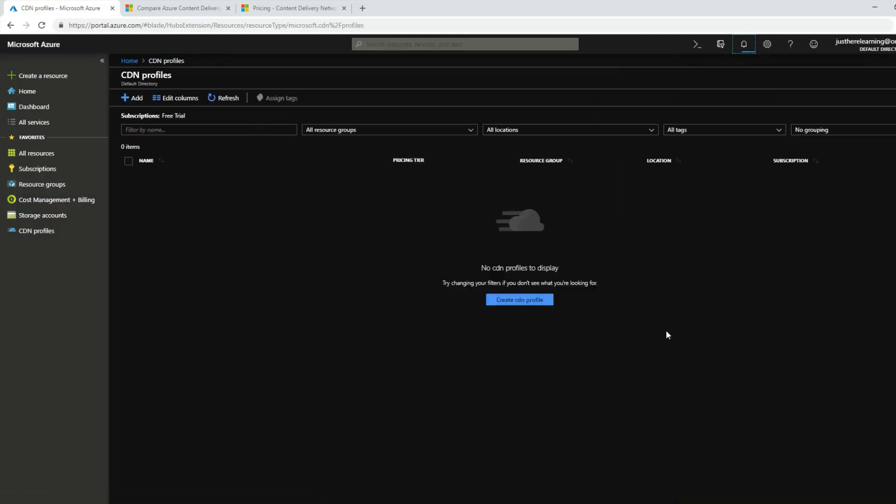
In the jhlimagesdev storage account, create a blob container named public with Blob (anonymous read access for blobs only) access.
left_click(44, 217)
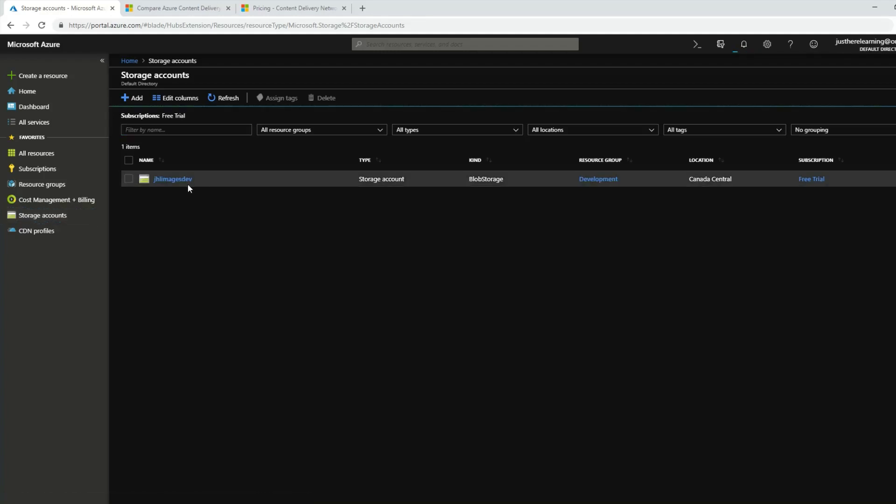
left_click(181, 180)
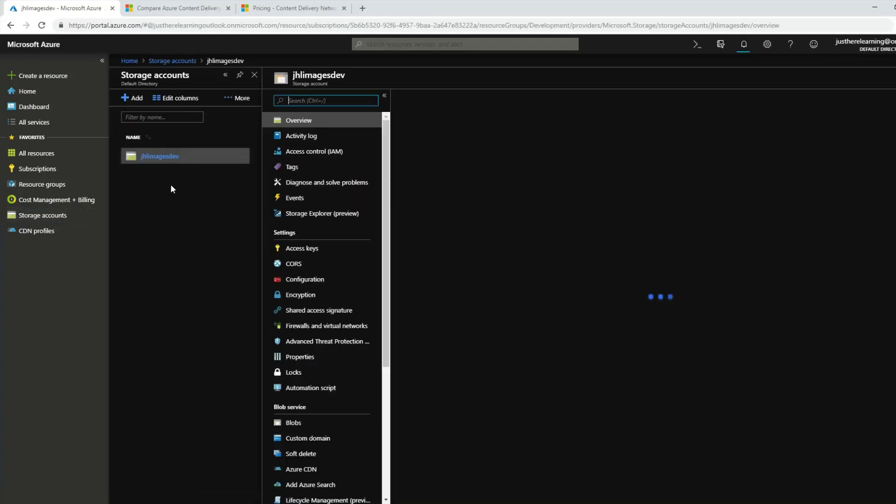
left_click(293, 423)
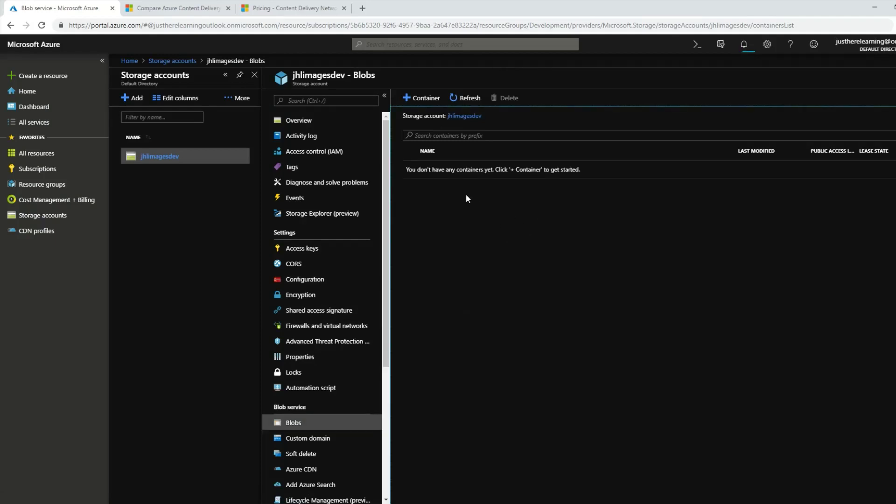
left_click(422, 98)
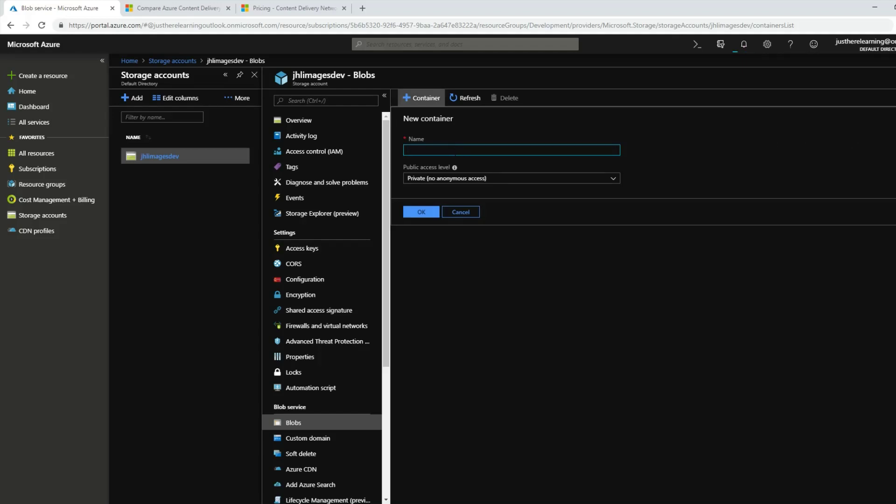
type("public")
left_click(452, 178)
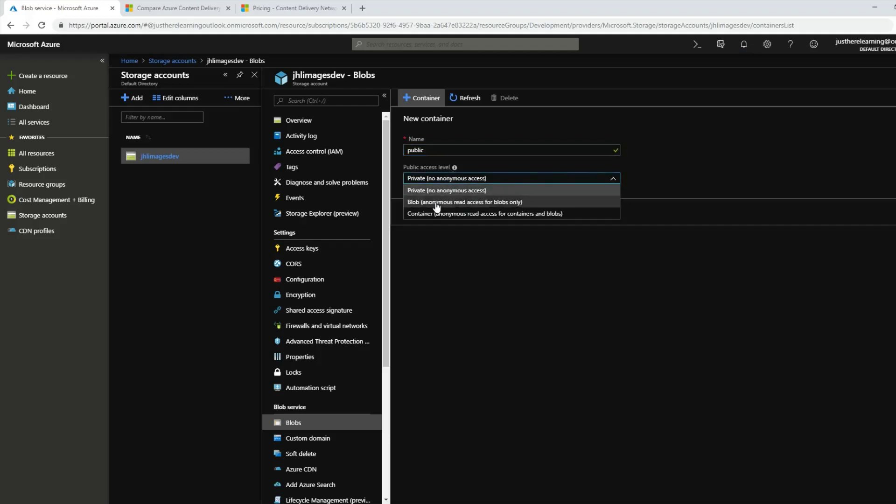
left_click(436, 200)
left_click(428, 214)
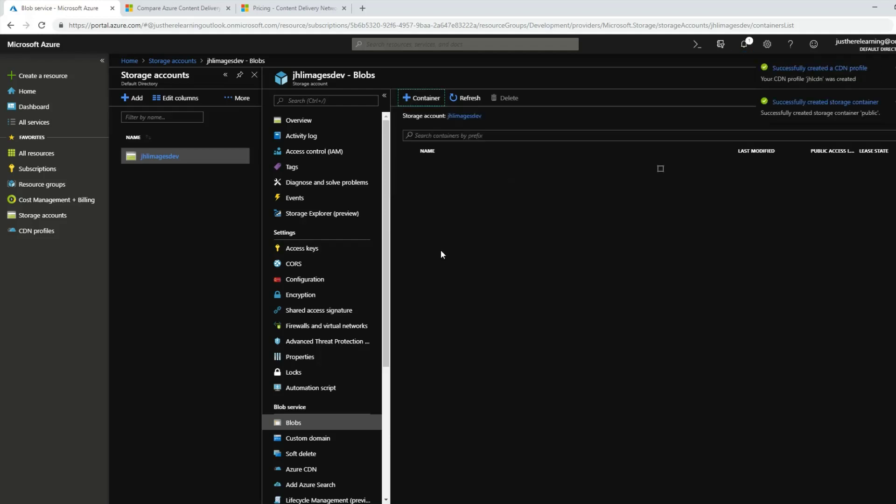
Create a second blob container named private with the Private (no anonymous access) access level.
left_click(417, 98)
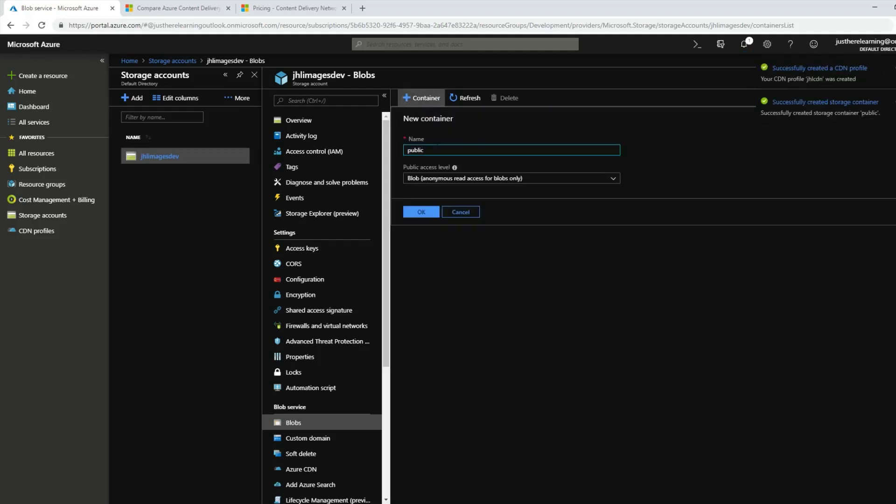
key("ctrl+a")
type("private")
left_click(427, 178)
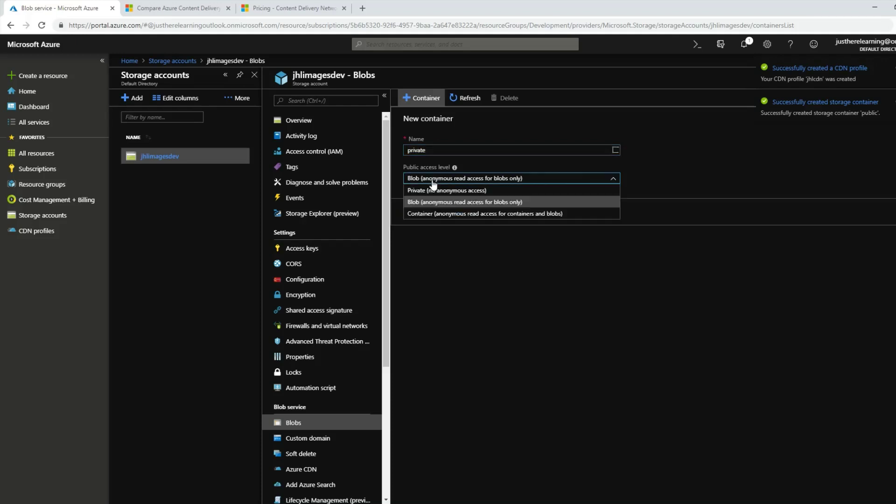
left_click(426, 192)
left_click(428, 212)
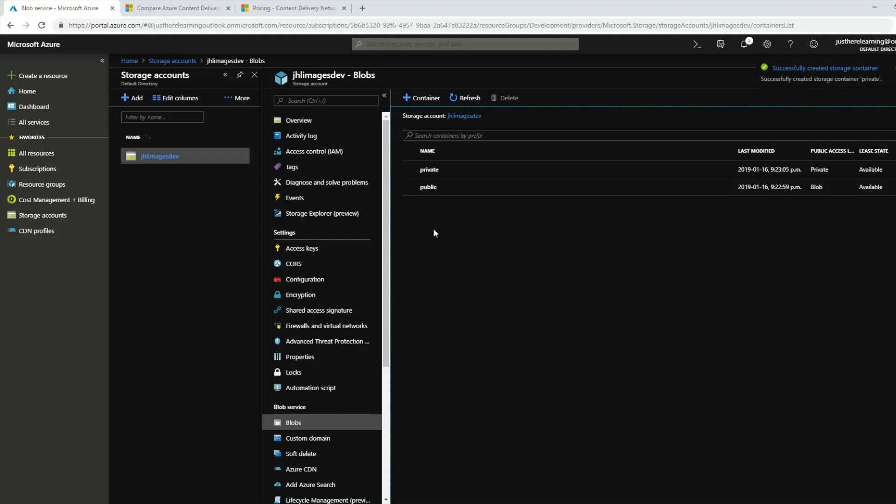
Upload city.jpg from the Samples folder on the desktop to the public container.
left_click(427, 187)
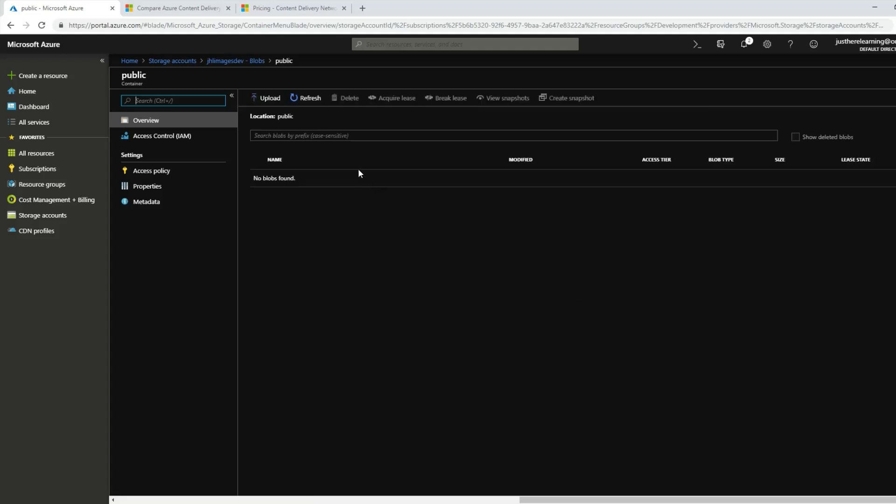
left_click(269, 99)
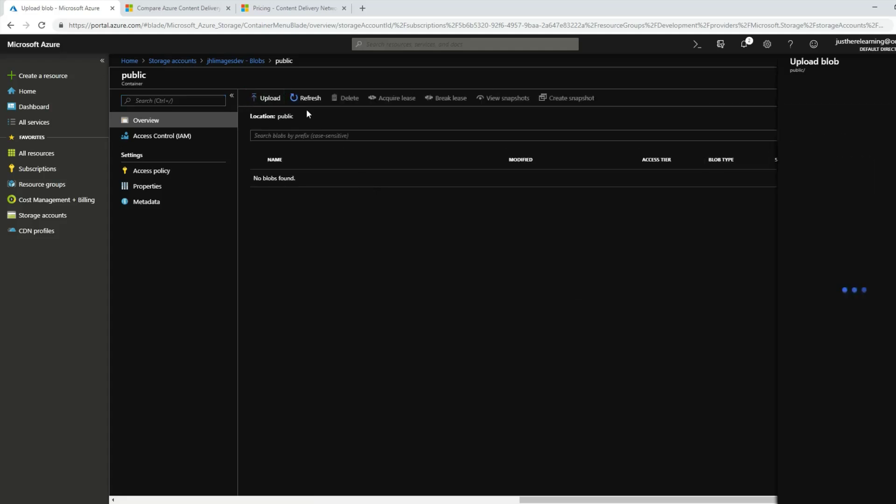
left_click(836, 94)
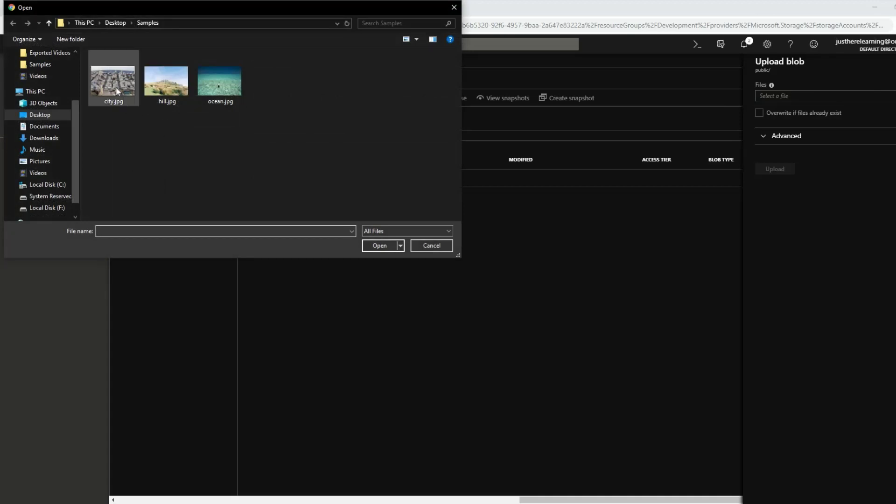
double_click(116, 87)
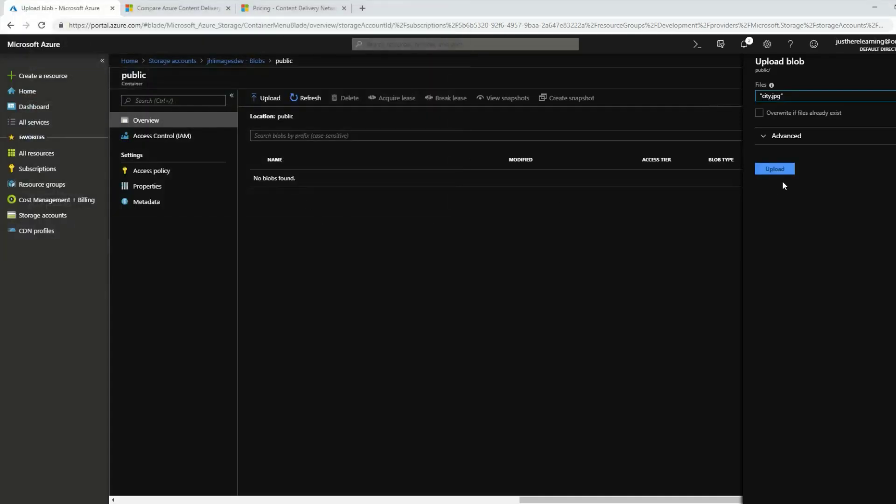
left_click(784, 170)
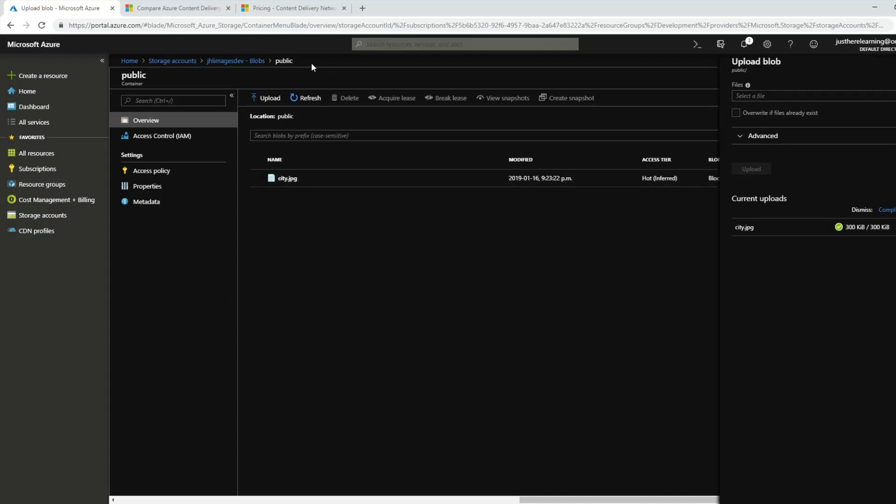
Upload hill.jpg from the Samples folder to the private container and close the upload pane.
left_click(252, 61)
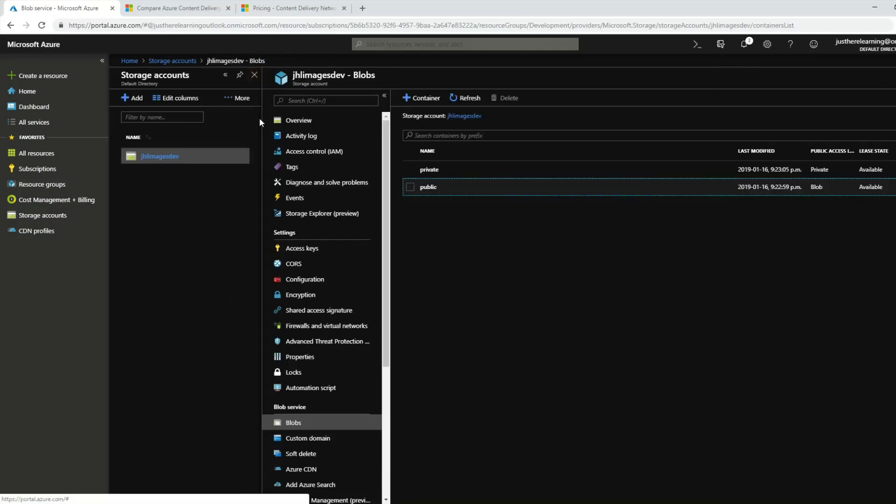
left_click(427, 170)
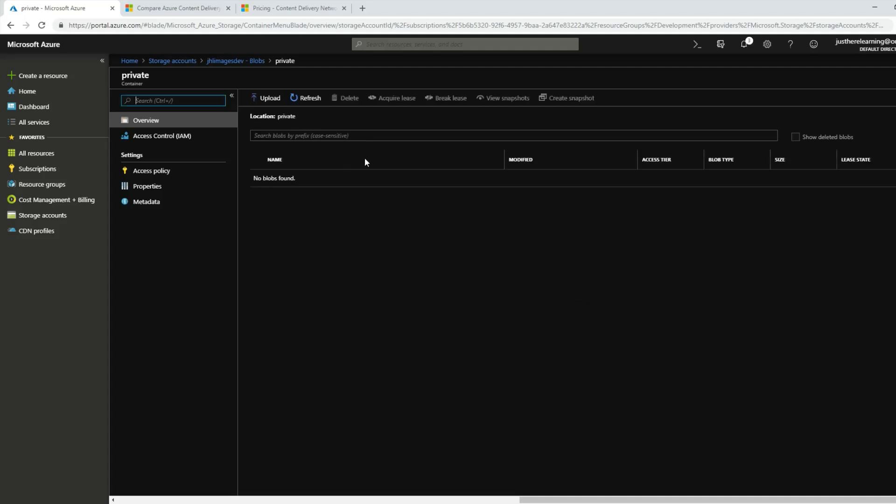
left_click(266, 98)
left_click(812, 96)
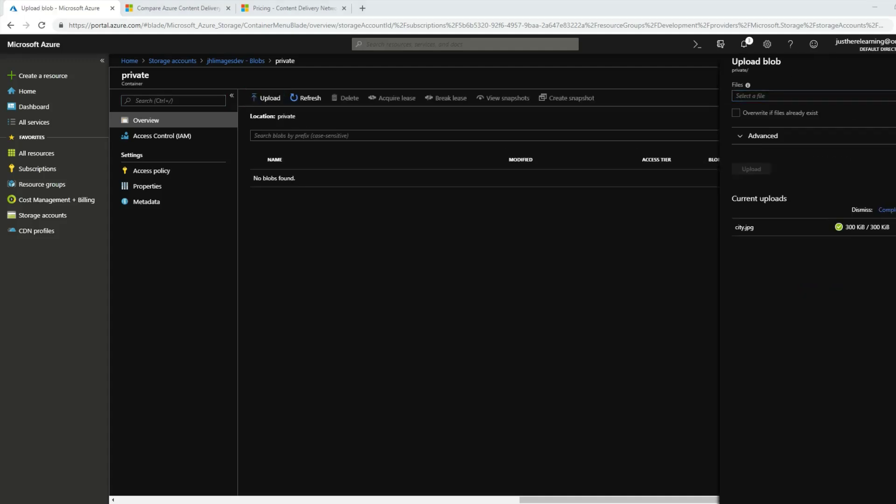
double_click(167, 82)
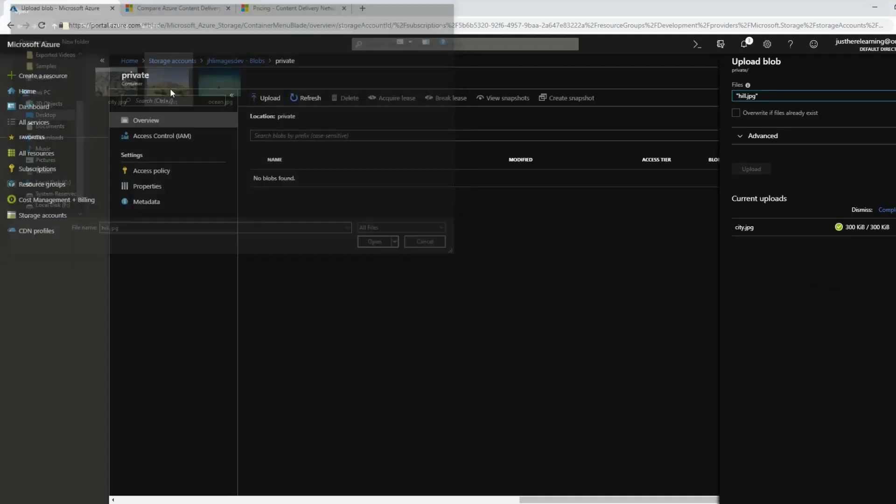
left_click(767, 170)
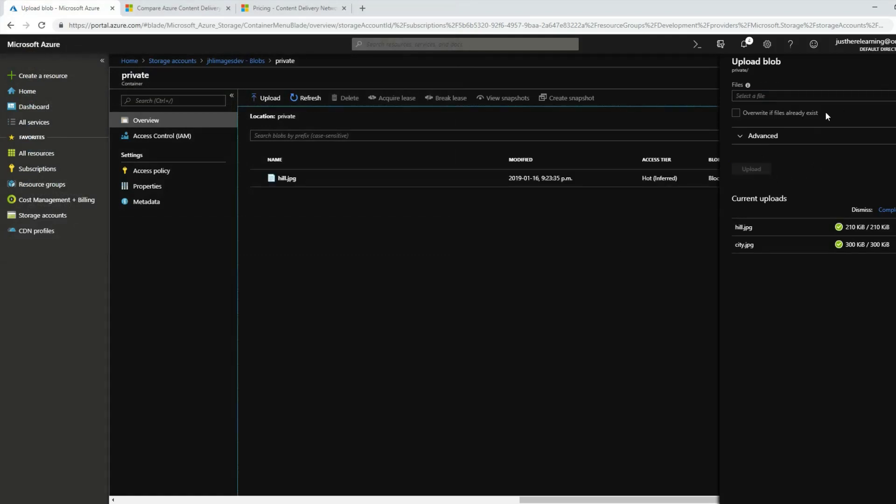
left_click(702, 97)
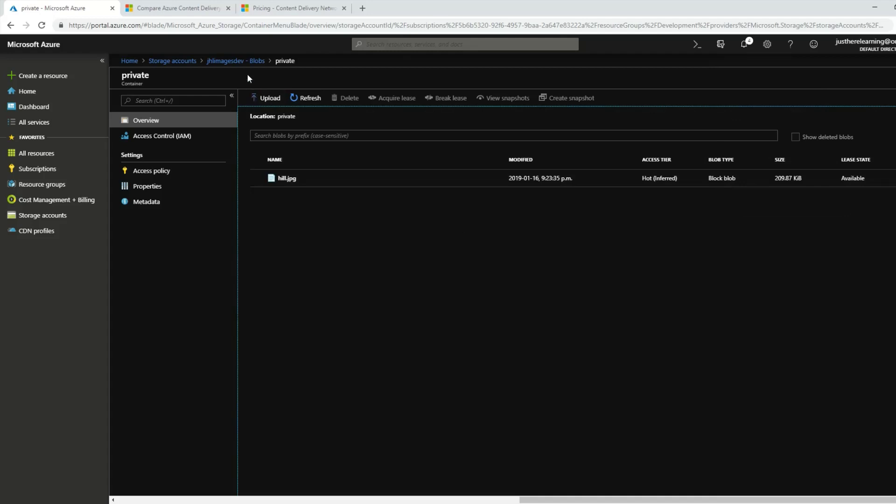
Begin another upload to the public container, create a folder named another inside Samples, and move ocean.jpg into it.
left_click(241, 61)
left_click(420, 190)
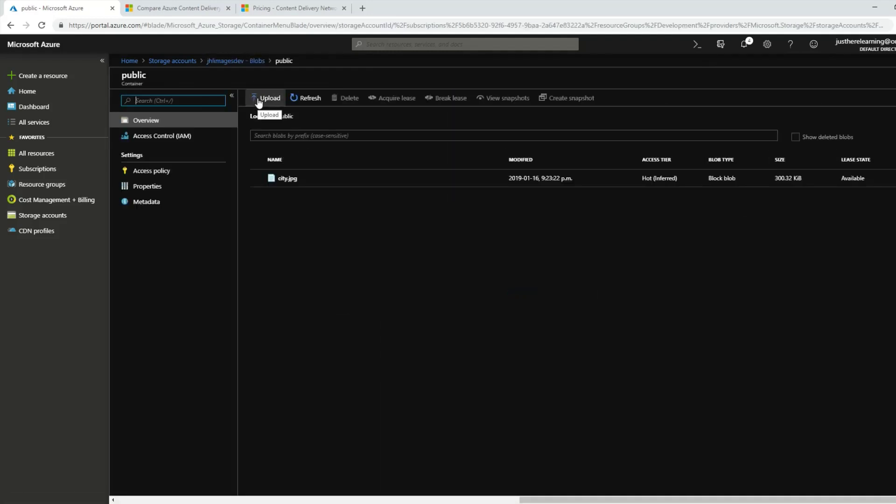
left_click(262, 99)
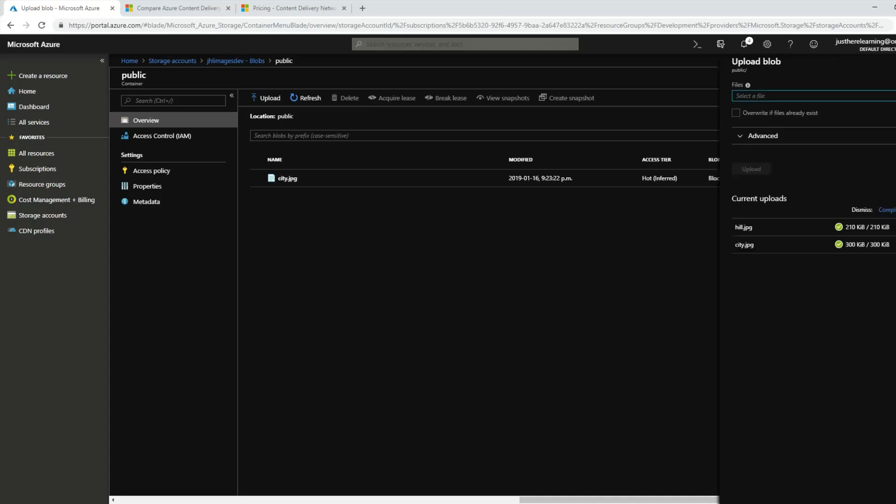
left_click(812, 96)
right_click(239, 139)
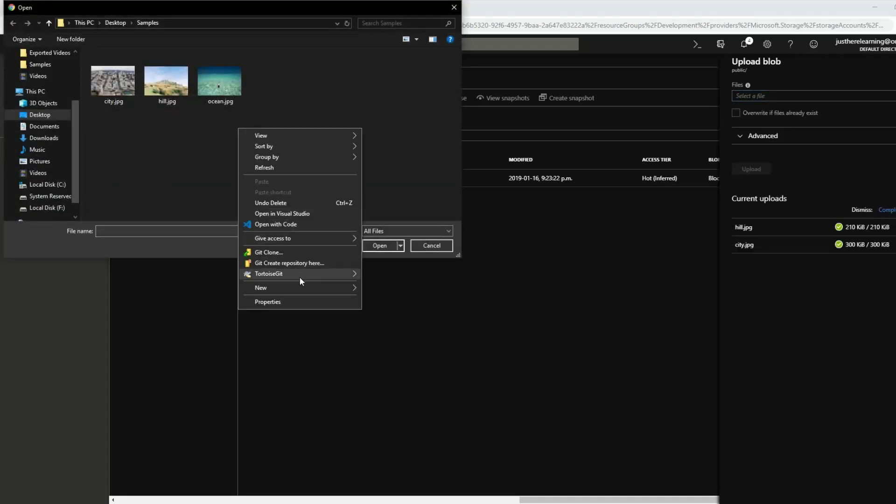
mouse_move(346, 288)
left_click(383, 289)
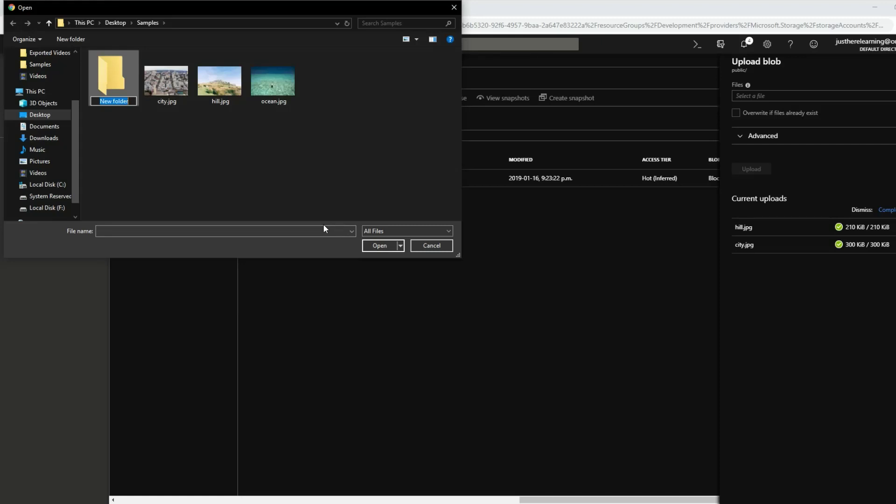
type("another")
key("Return")
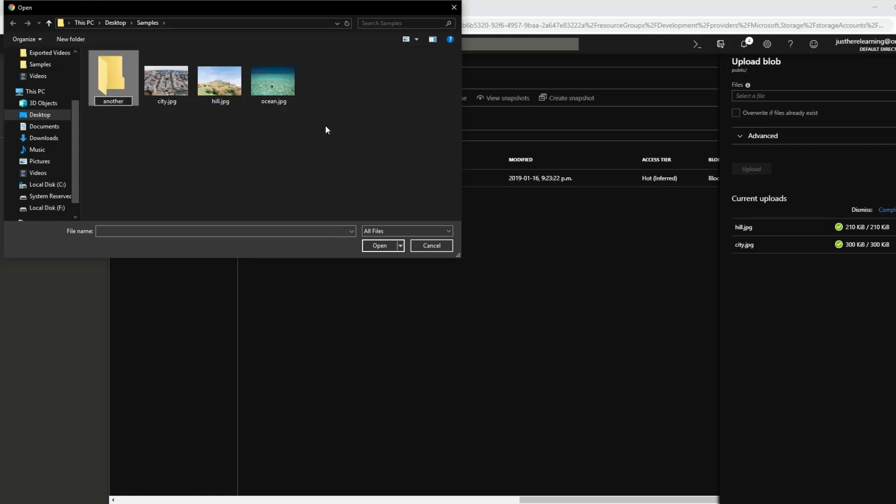
left_click(325, 125)
left_click_drag(275, 82, 108, 87)
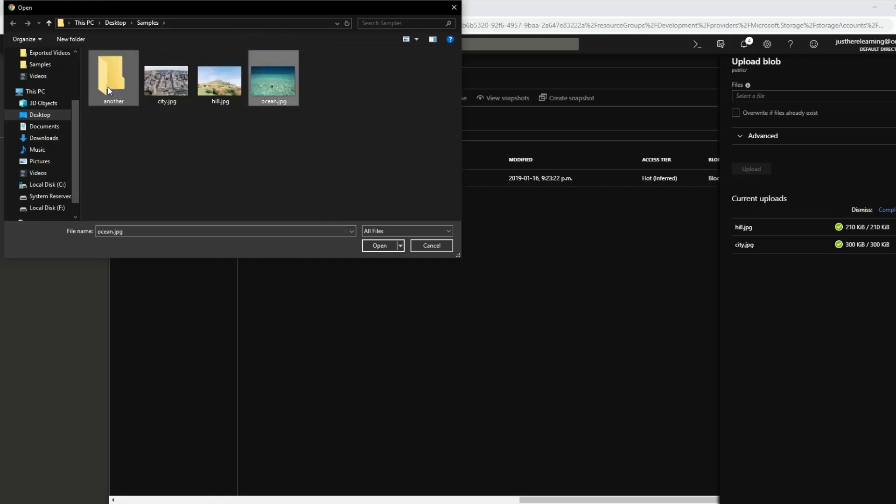
Upload ocean.jpg from the local another folder to the public container, with another as the destination folder.
double_click(112, 88)
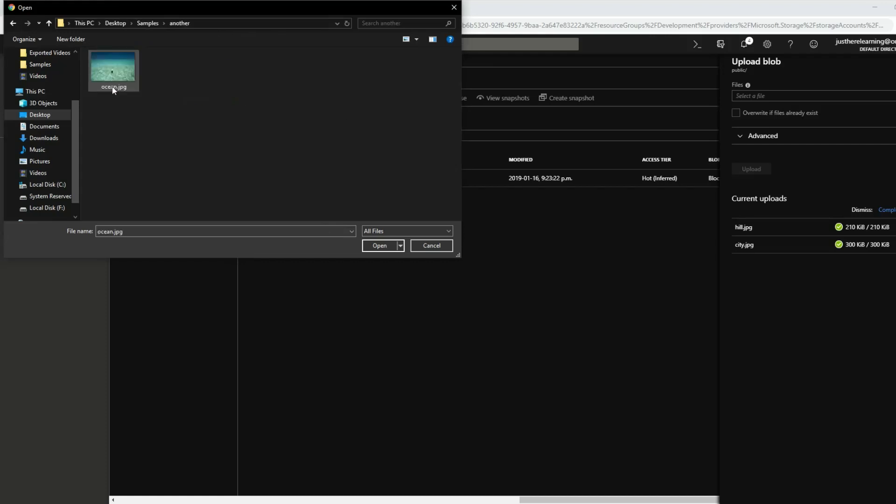
left_click(379, 246)
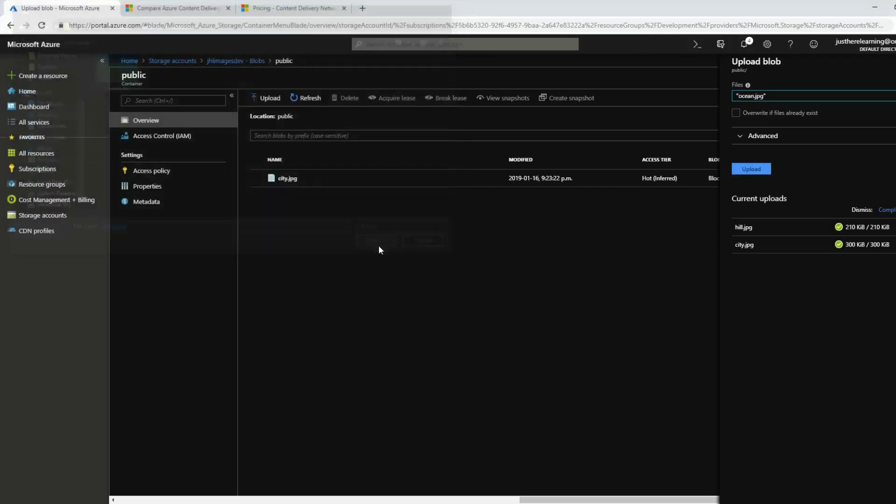
left_click(767, 136)
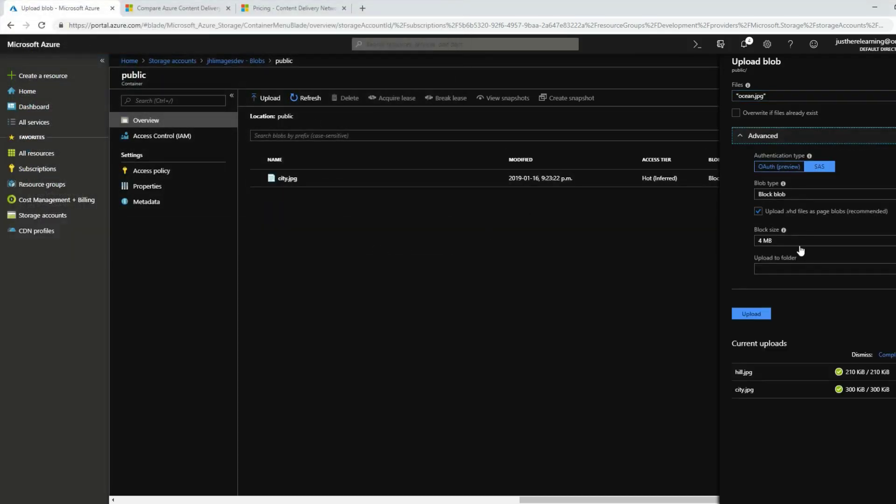
left_click(774, 269)
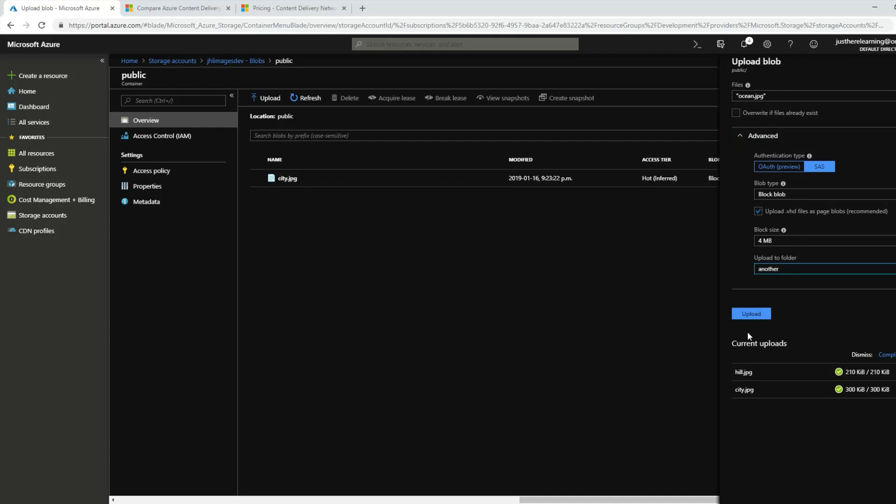
left_click(754, 314)
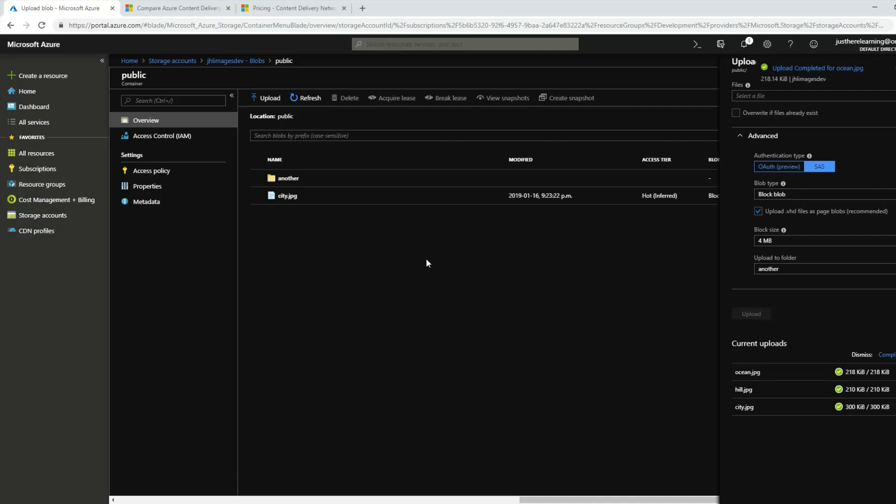
Check the contents of the another folder in the public container and review the portal notifications.
left_click(288, 178)
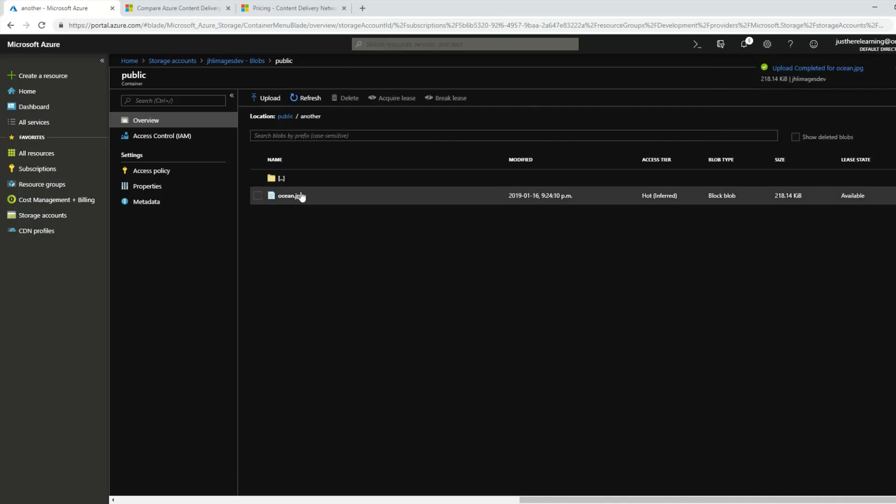
left_click(280, 178)
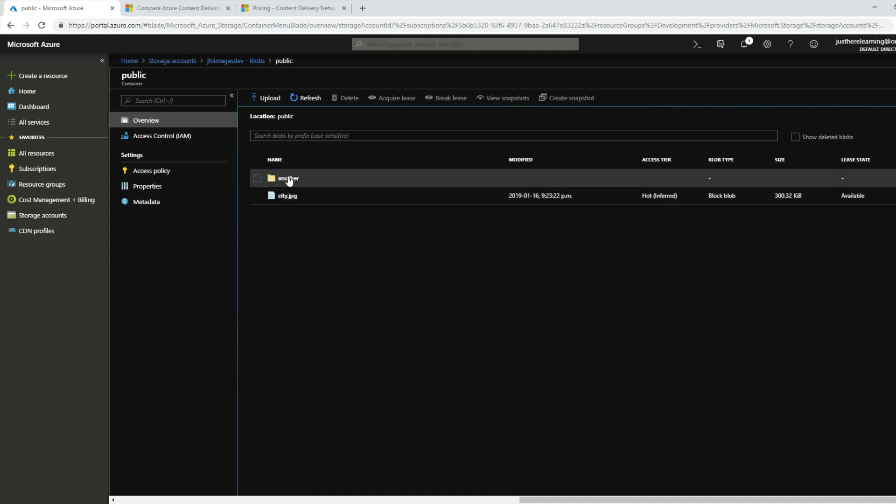
left_click(743, 46)
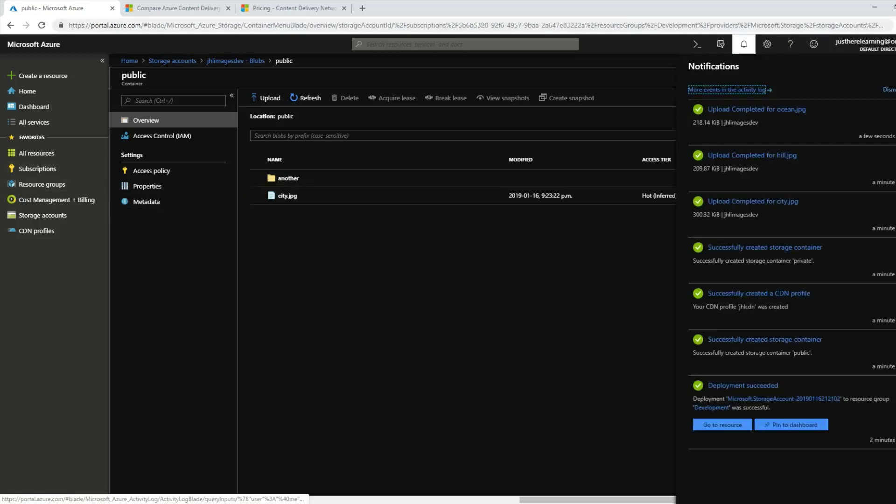
left_click(364, 311)
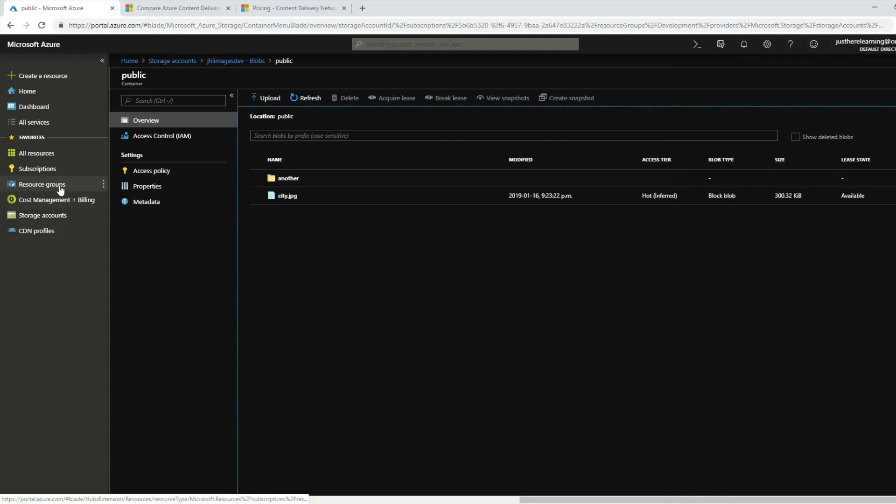
Start a new endpoint named jhlcdn in the jhlcdn CDN profile, with Storage origin type and origin hostname jhlimagesdev.blob.core.windows.net.
left_click(45, 236)
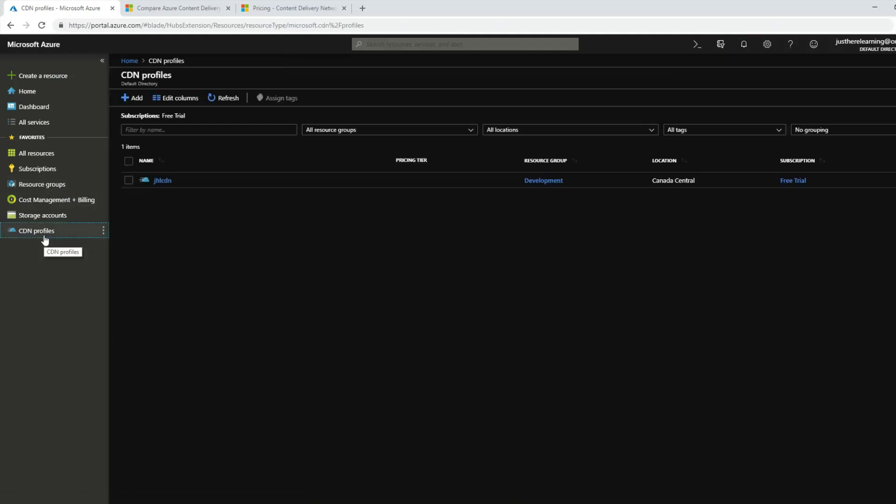
left_click(162, 184)
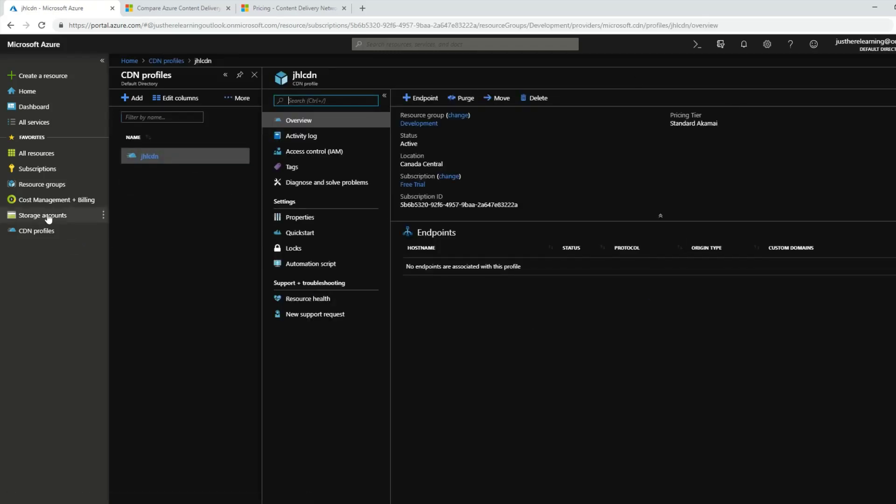
left_click(421, 99)
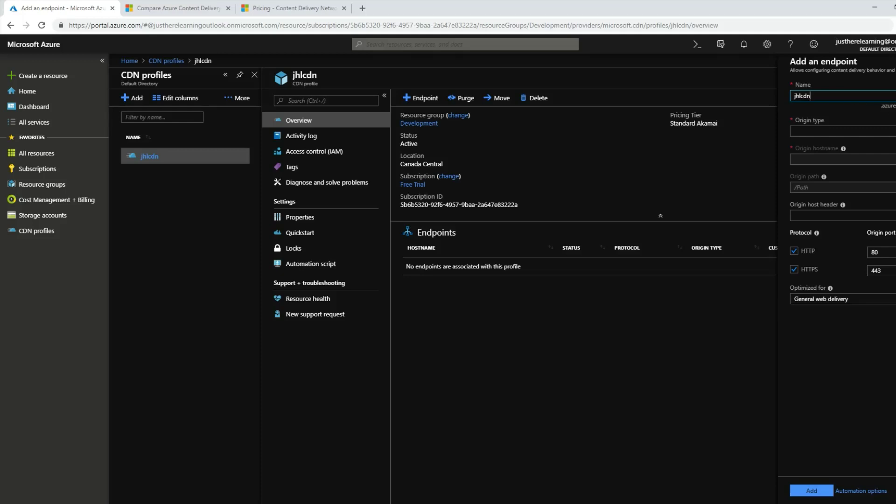
left_click(873, 131)
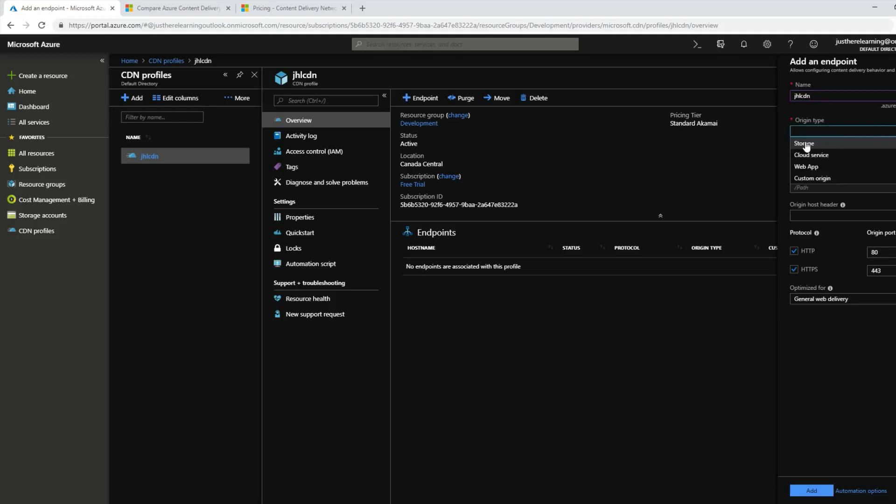
left_click(805, 144)
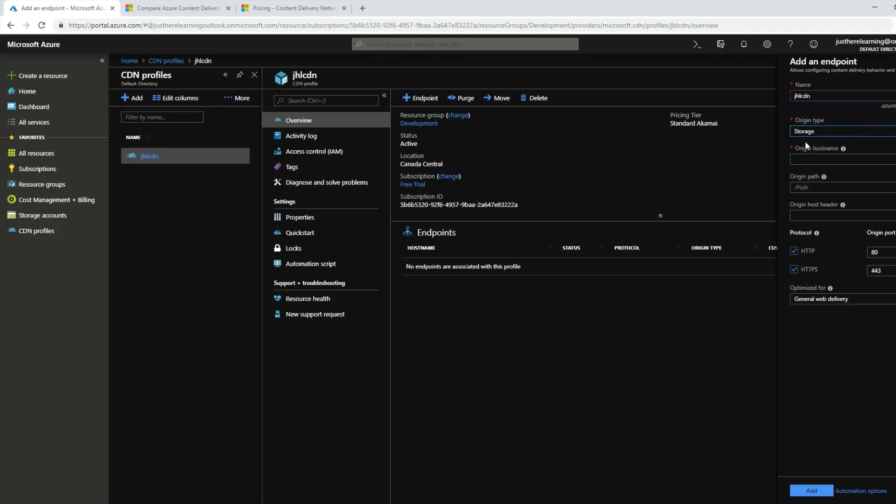
left_click(834, 161)
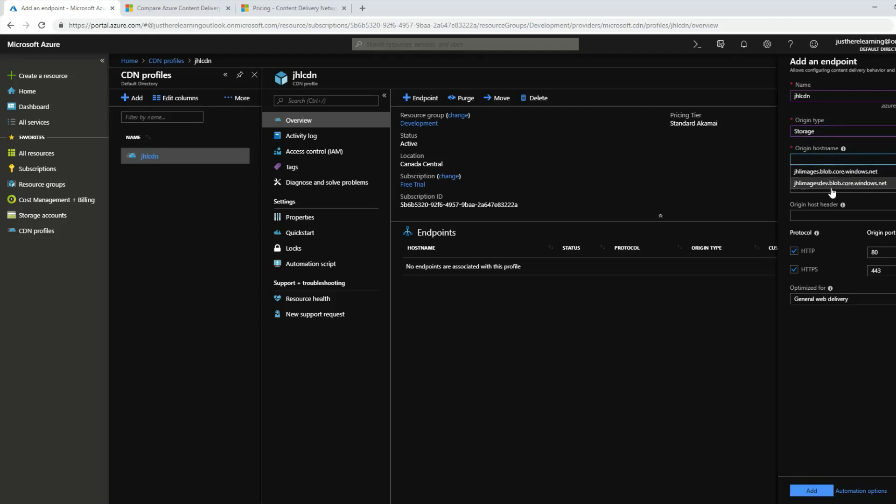
left_click(832, 183)
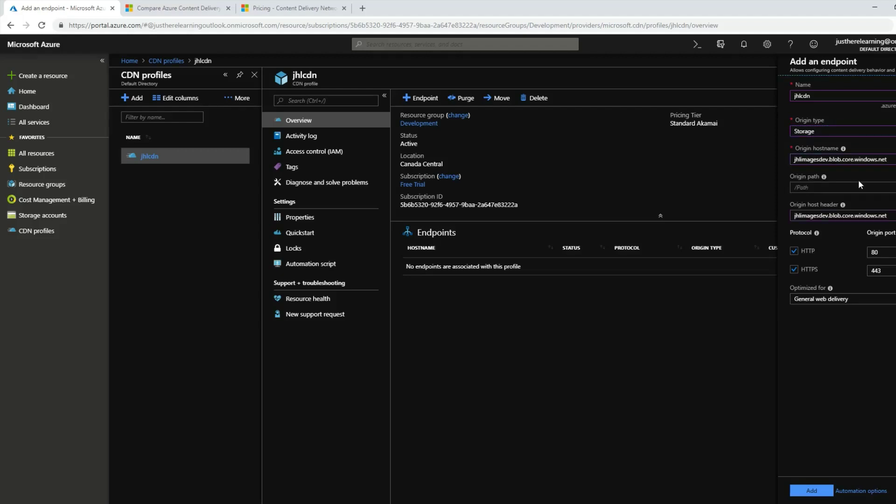
Choose General web delivery as the endpoint's optimization and add the endpoint to the profile.
left_click(847, 301)
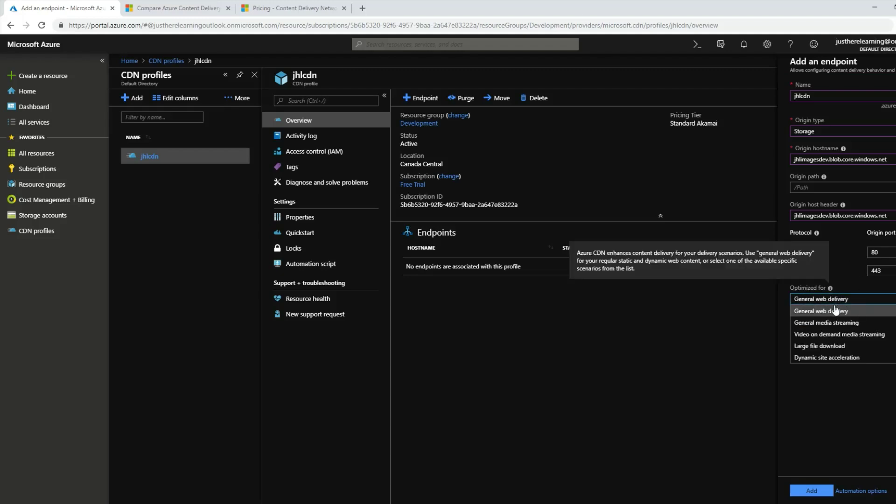
left_click(838, 313)
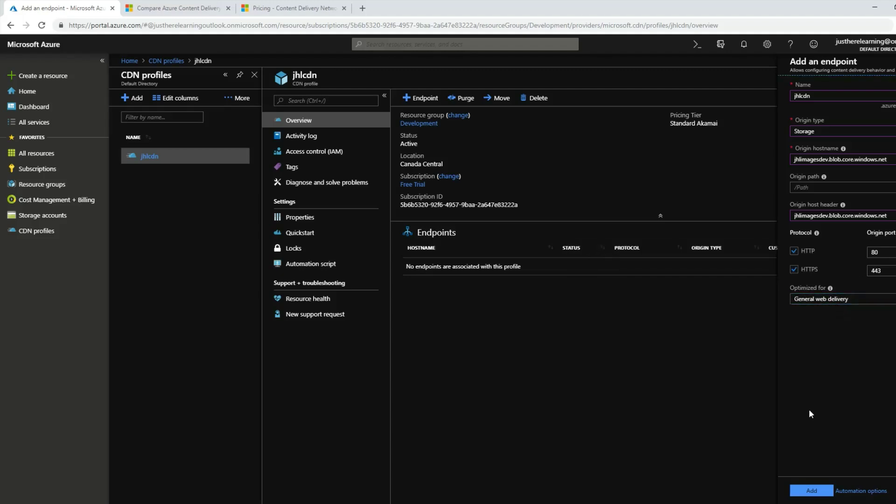
left_click(805, 489)
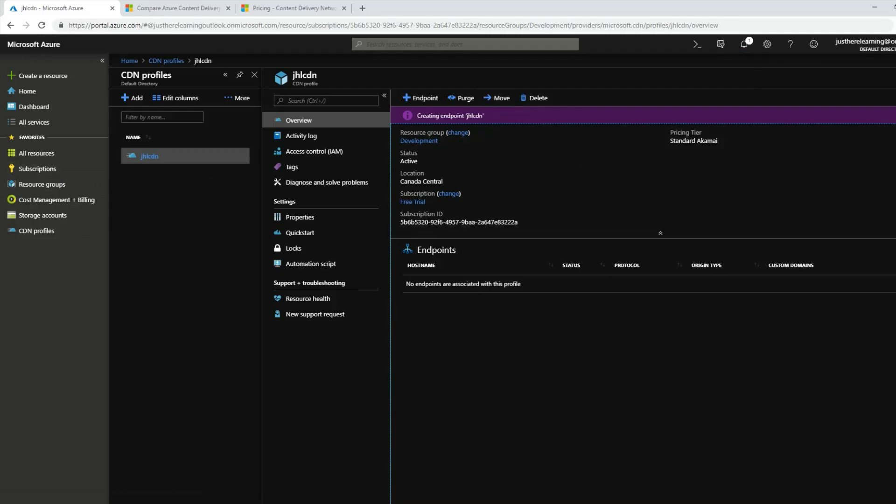
Copy the blob URL of city.jpg in the jhlimagesdev account's public container and load it in a new browser tab.
left_click(53, 216)
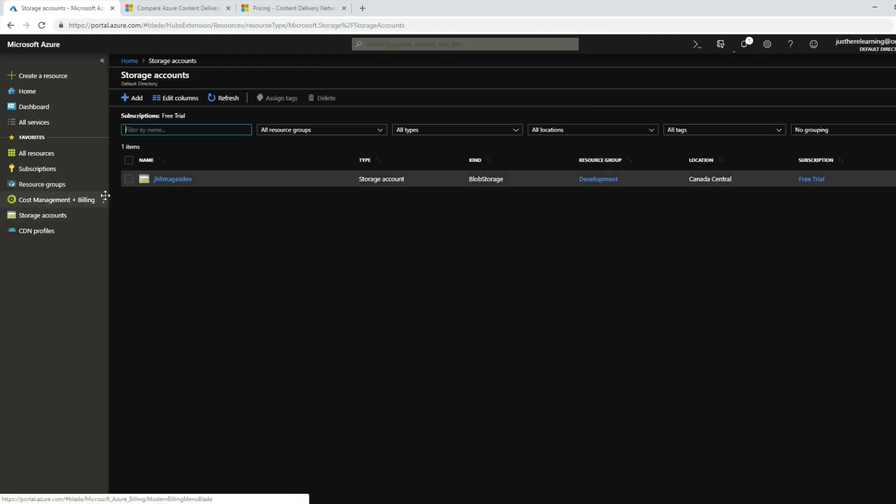
left_click(177, 180)
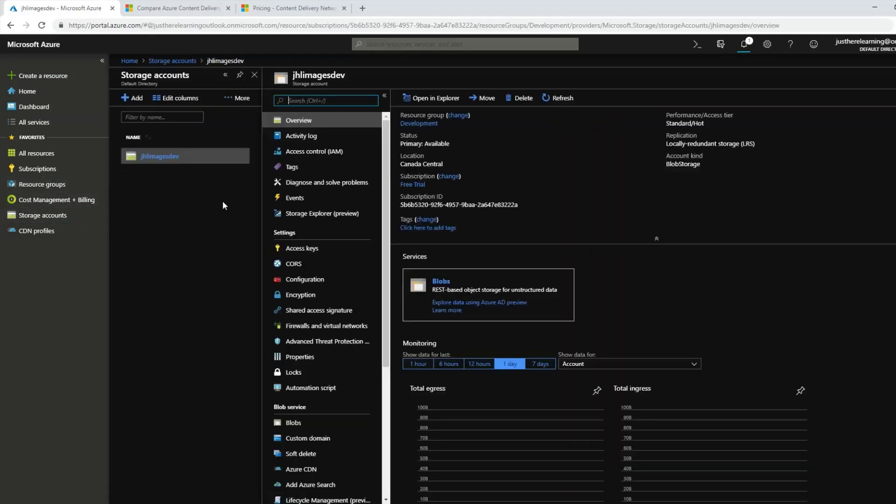
left_click(318, 423)
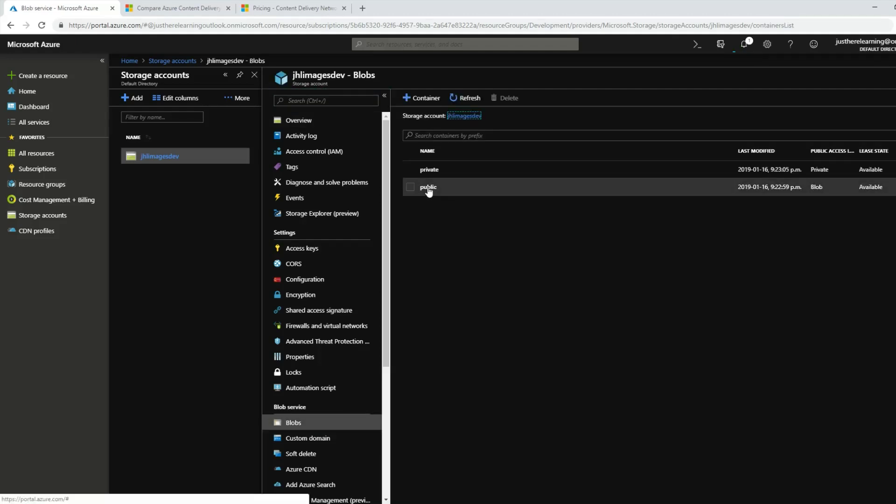
left_click(428, 188)
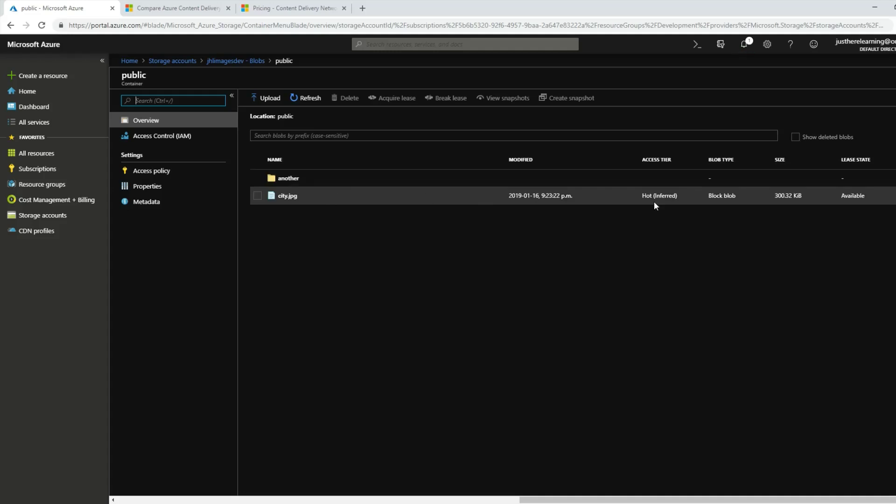
left_click(334, 199)
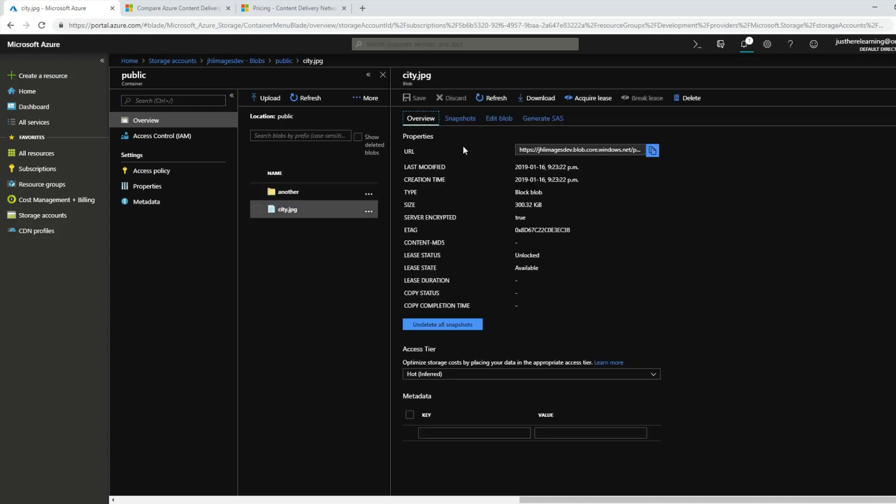
left_click(652, 150)
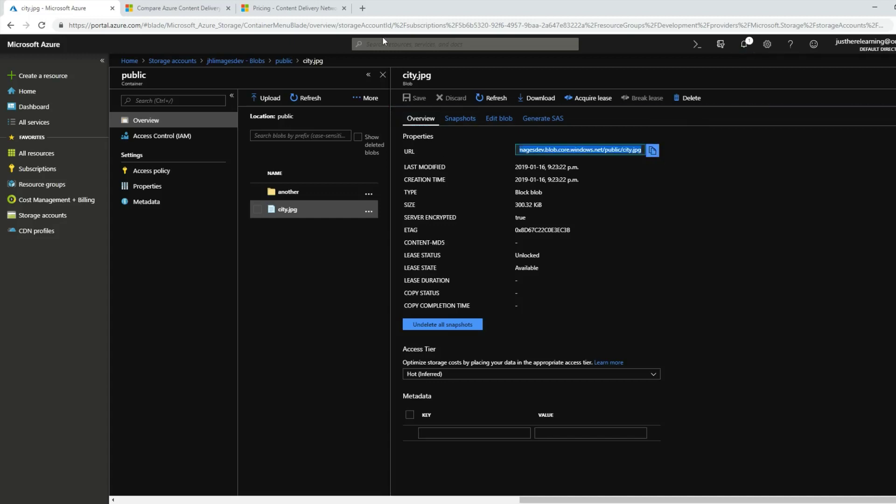
left_click(363, 10)
key("ctrl+v")
key("Return")
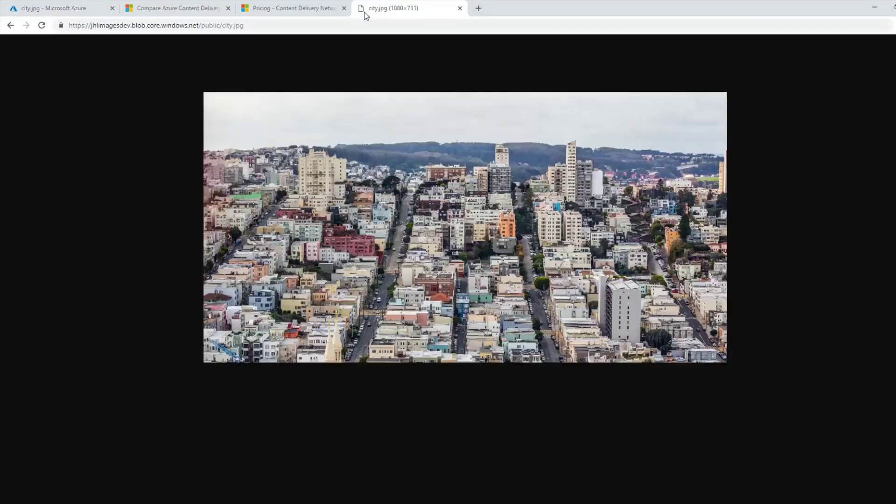
Copy the blob URL of ocean.jpg in the public container's another folder and load it in a new browser tab.
left_click(88, 10)
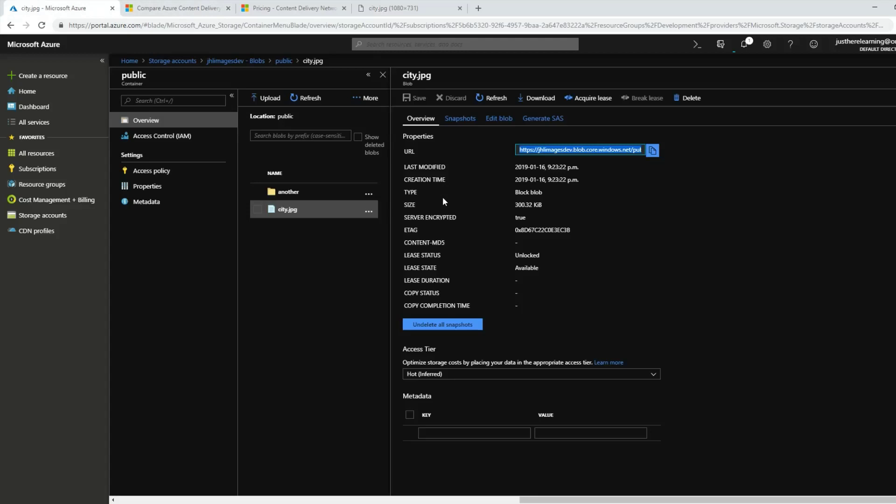
left_click(314, 193)
left_click(303, 211)
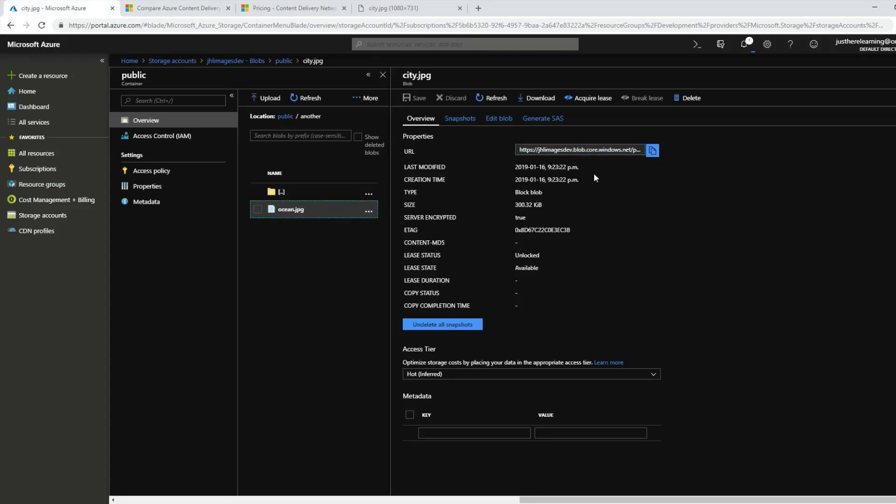
left_click(652, 150)
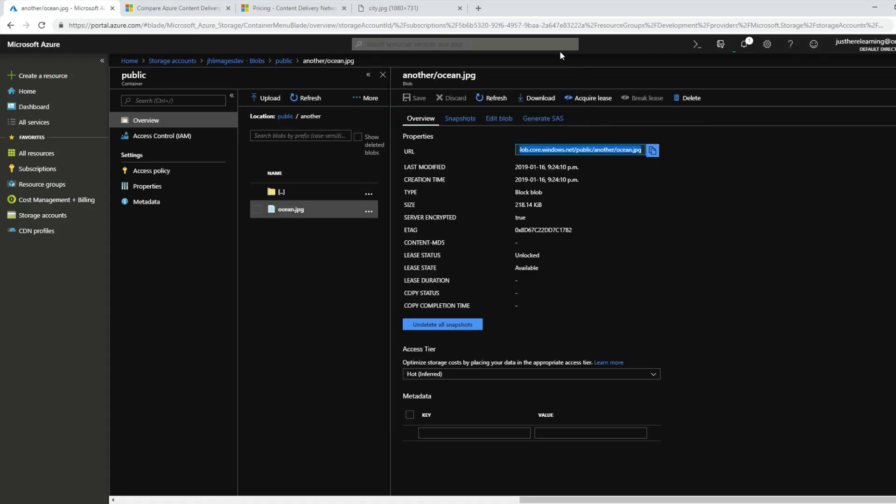
left_click(478, 9)
key("ctrl+v")
key("Return")
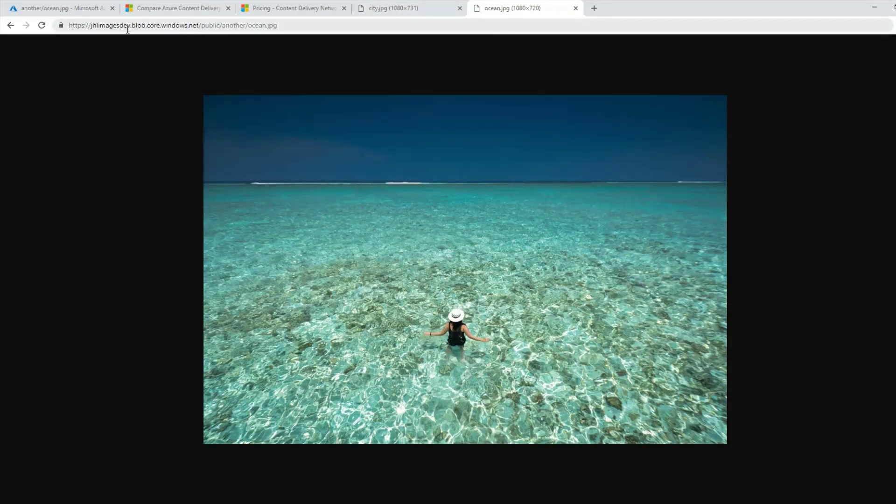
Copy the blob URL of hill.jpg in the private container and try to load it in a new browser tab.
left_click(60, 8)
left_click(280, 61)
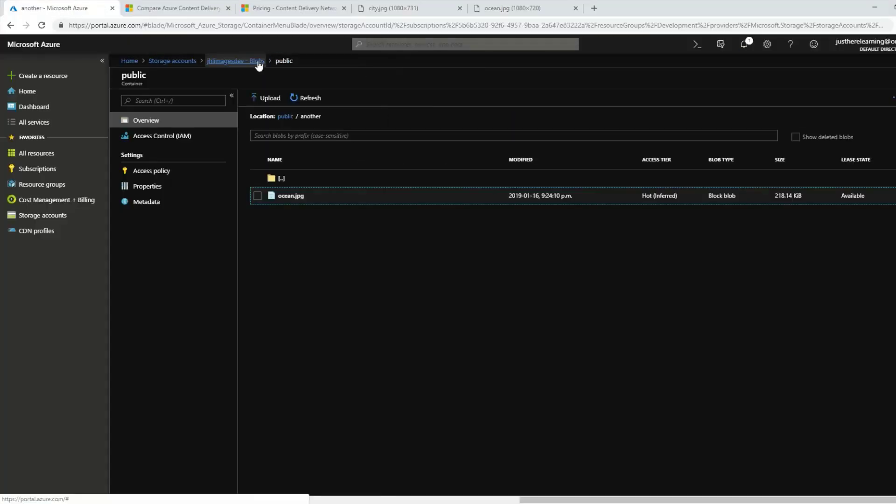
left_click(236, 60)
left_click(444, 174)
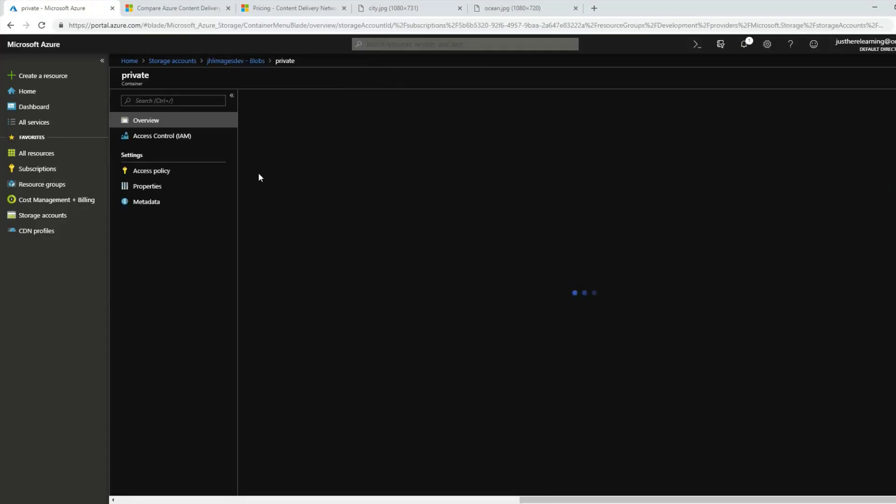
left_click(293, 182)
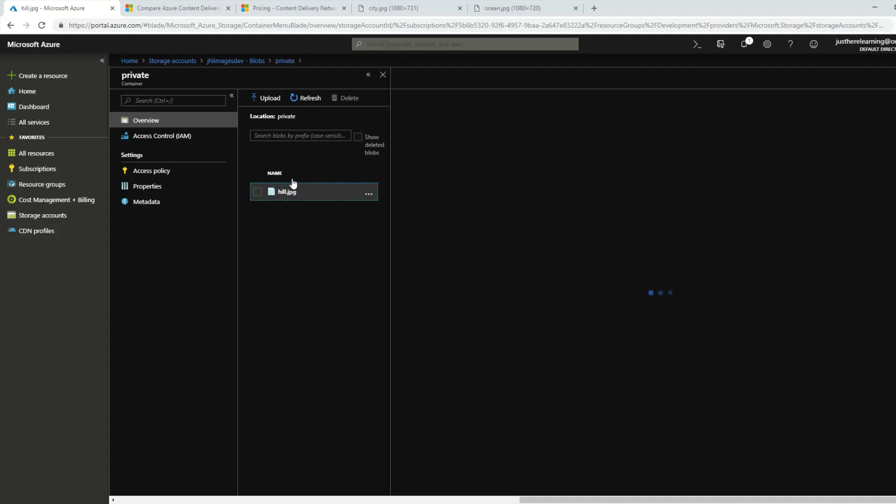
left_click(652, 150)
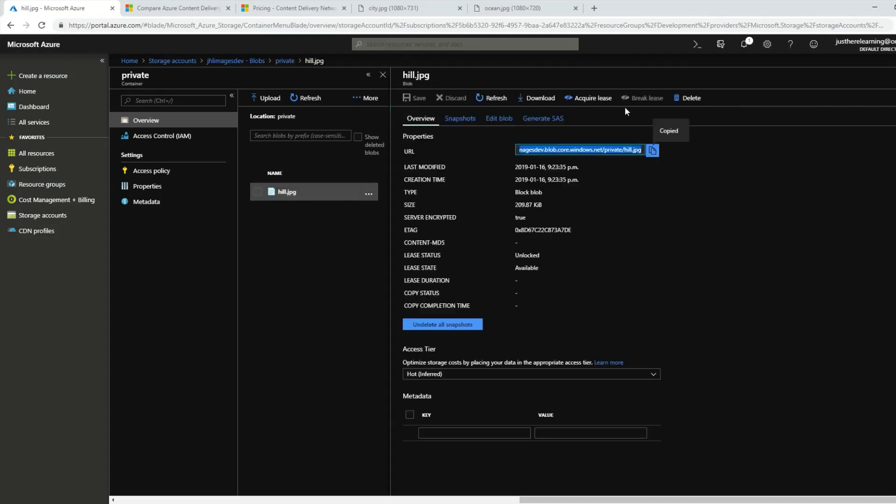
left_click(594, 9)
key("ctrl+v")
key("Return")
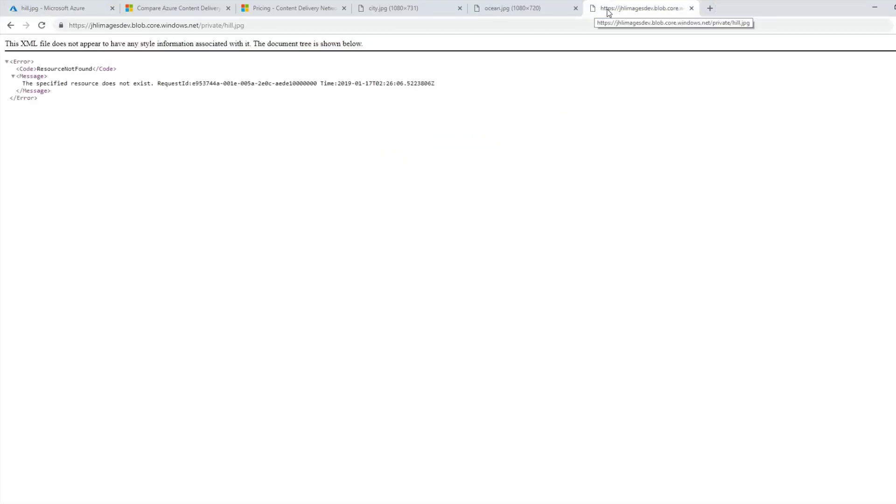
Compare the container and folder segments in the hill.jpg, city.jpg and ocean.jpg blob URLs.
double_click(210, 26)
key("ctrl+shift+Tab")
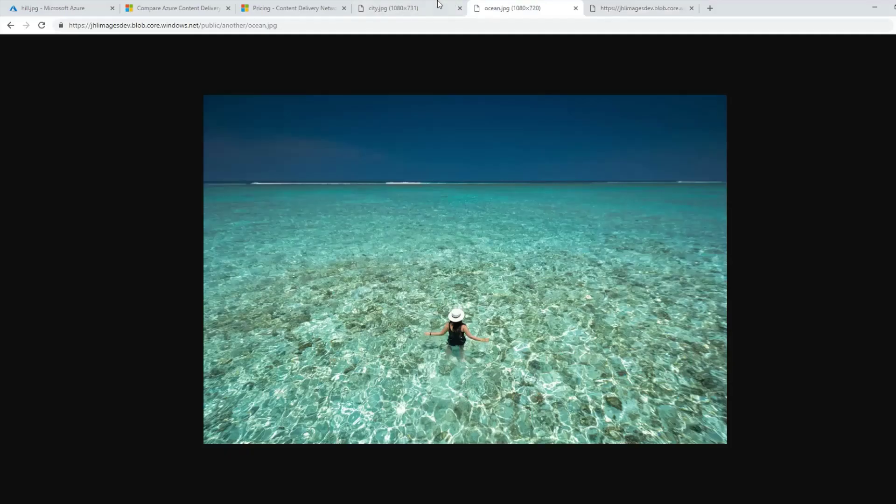
left_click(426, 5)
double_click(209, 25)
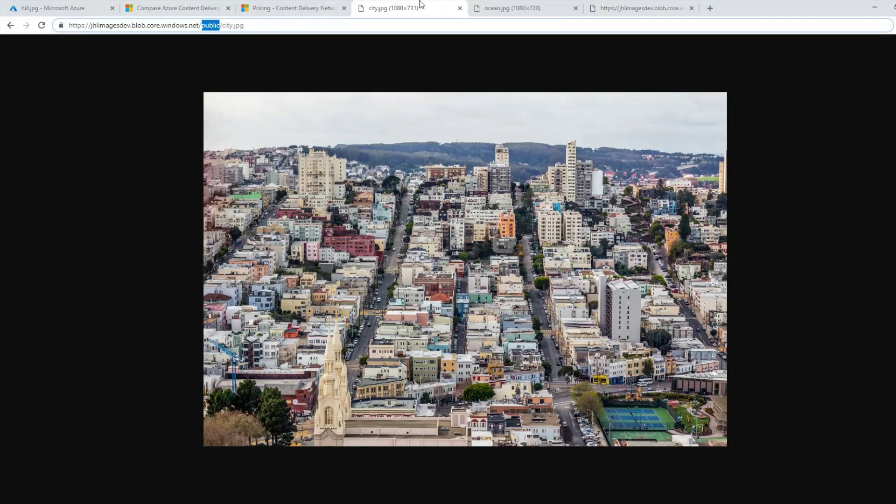
left_click(493, 8)
double_click(210, 26)
left_click(229, 25)
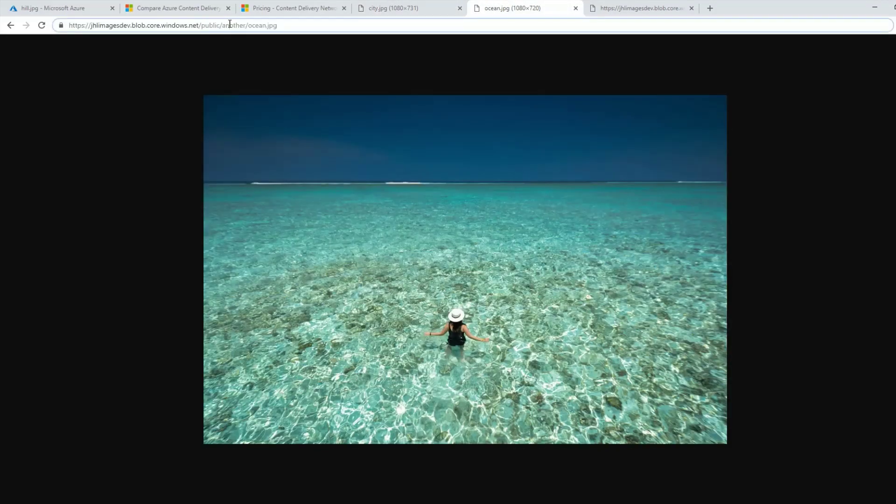
double_click(230, 25)
Examine the storage host portion of the open image URLs, then return to hill.jpg's properties in the portal.
left_click_drag(199, 26, 68, 26)
left_click(424, 7)
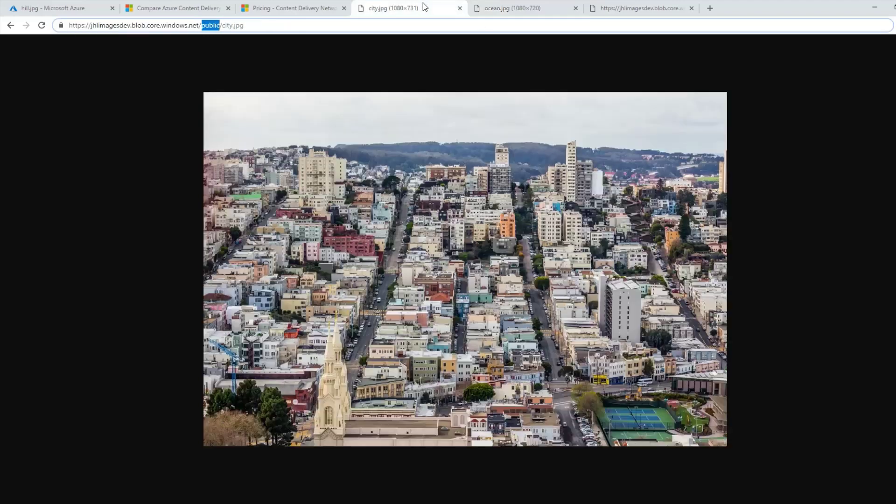
left_click(270, 23)
left_click_drag(199, 26, 19, 29)
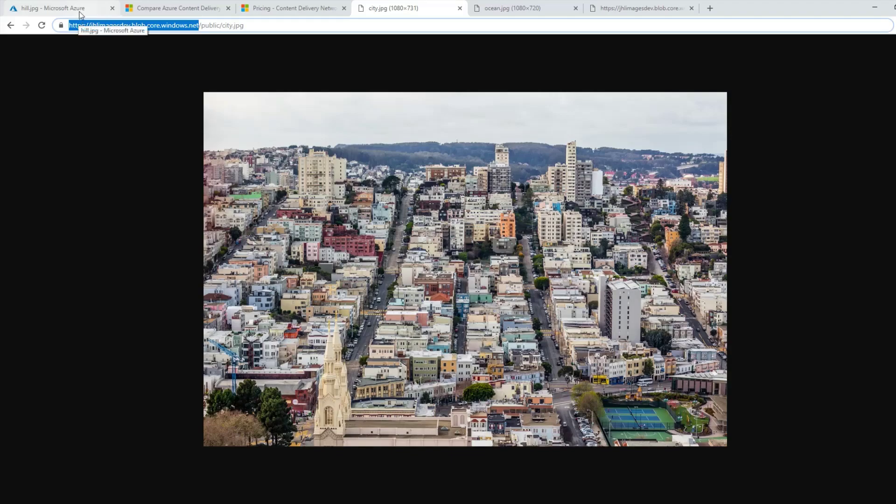
left_click(96, 9)
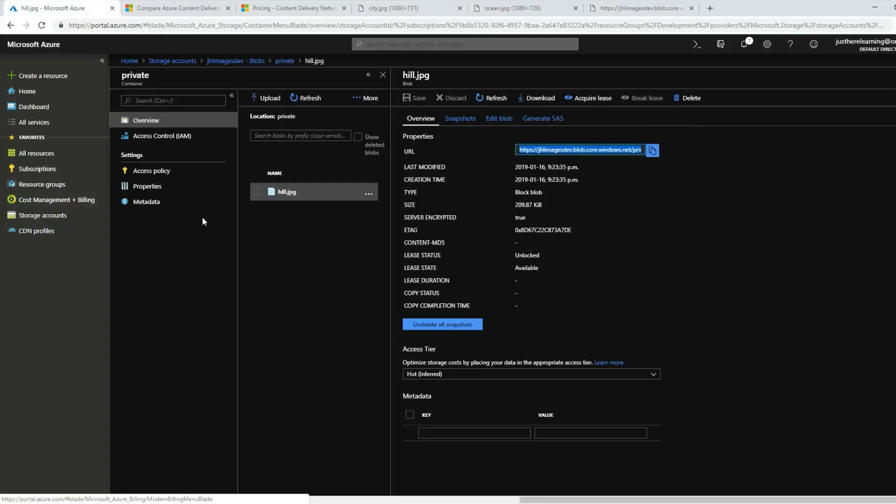
left_click(396, 3)
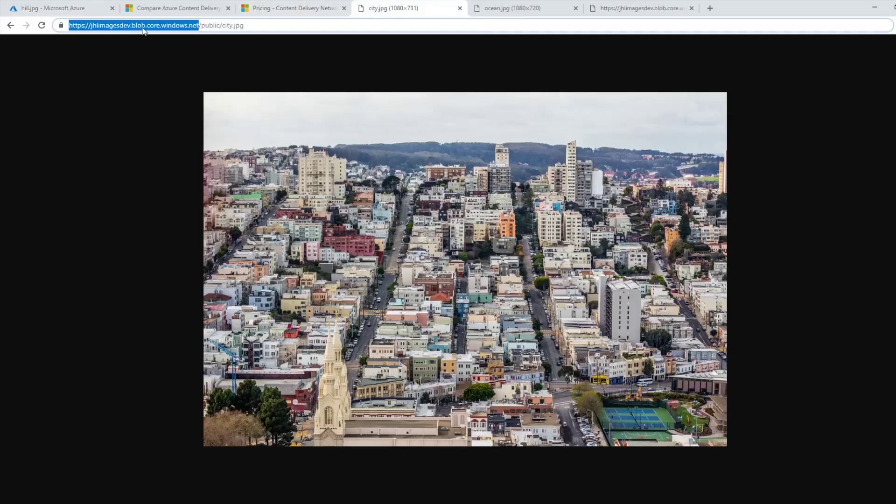
left_click(515, 8)
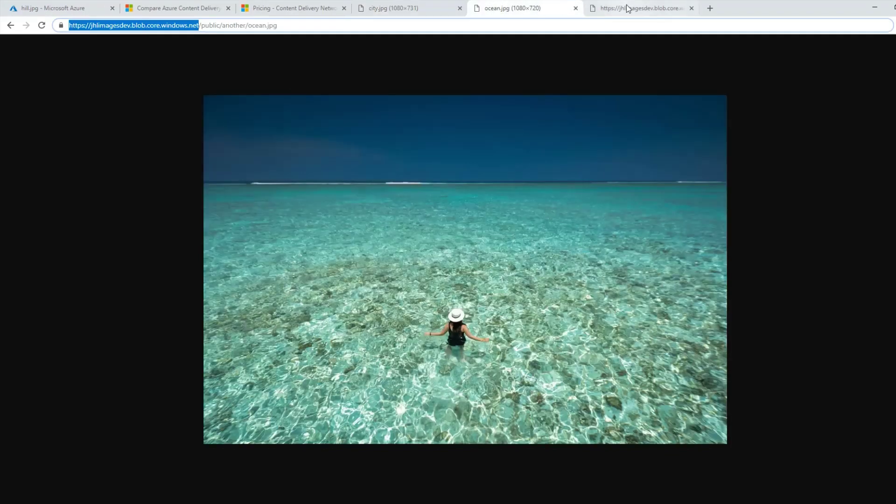
left_click(626, 8)
left_click(420, 8)
left_click(58, 6)
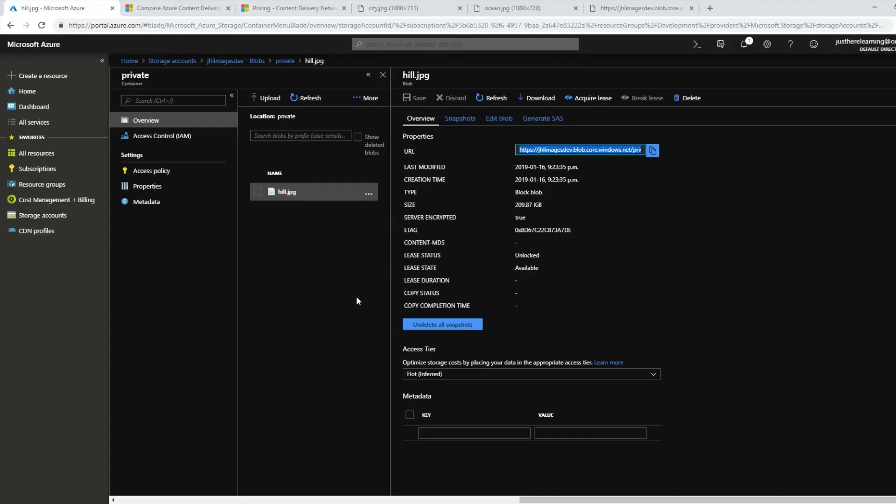
Open the jhlcdn.azureedge.net endpoint of the jhlcdn CDN profile and copy its endpoint hostname.
left_click(322, 316)
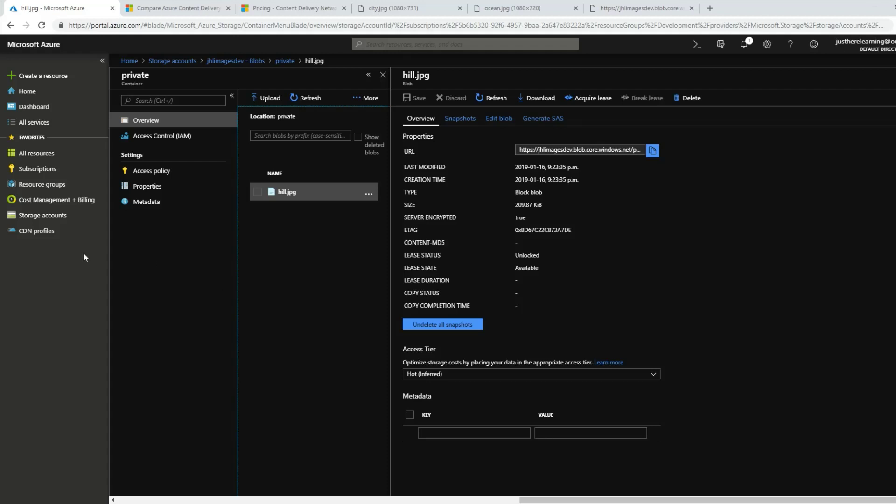
left_click(35, 231)
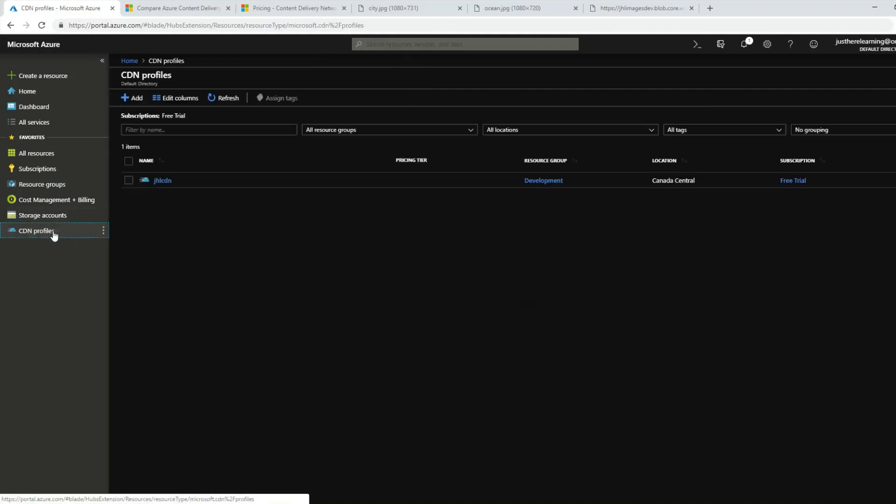
left_click(163, 180)
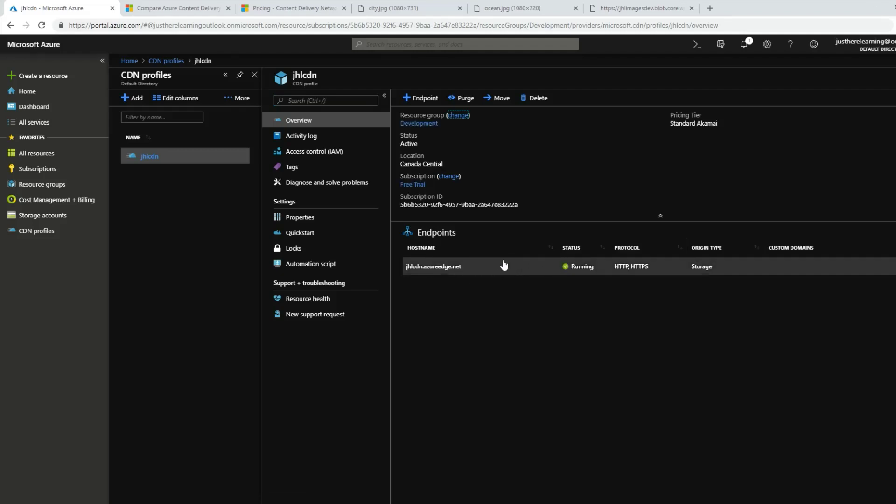
left_click(439, 267)
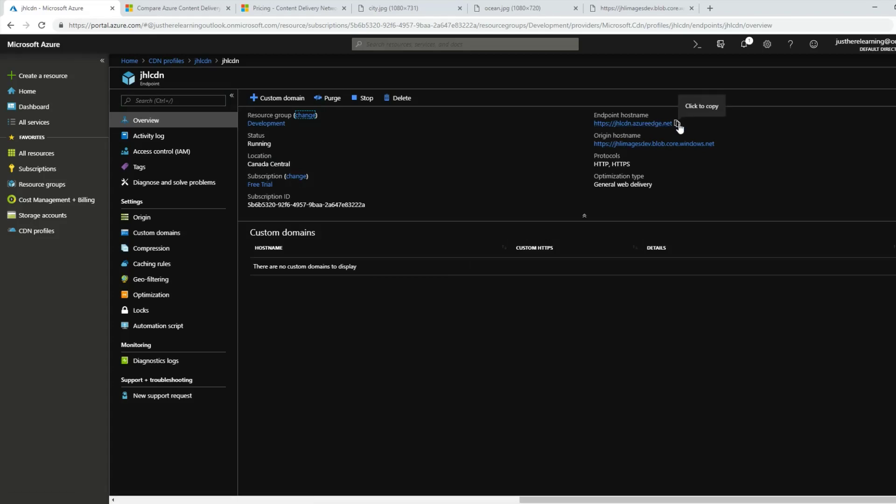
left_click(677, 124)
left_click(394, 8)
left_click_drag(69, 25, 198, 25)
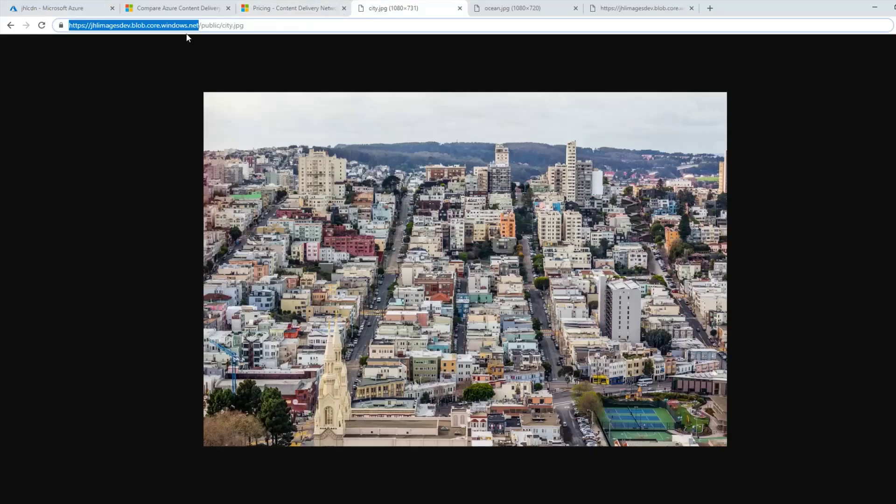
left_click(199, 25)
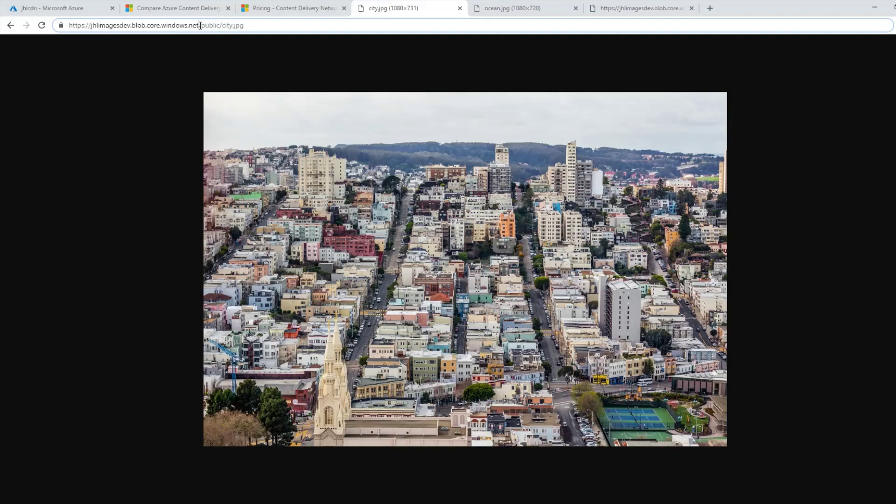
left_click_drag(200, 26, 25, 28)
key("ctrl+v")
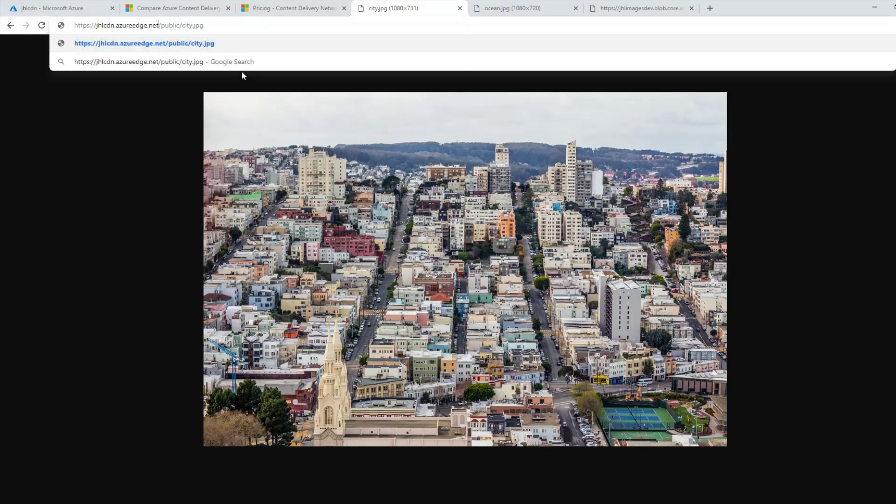
key("Return")
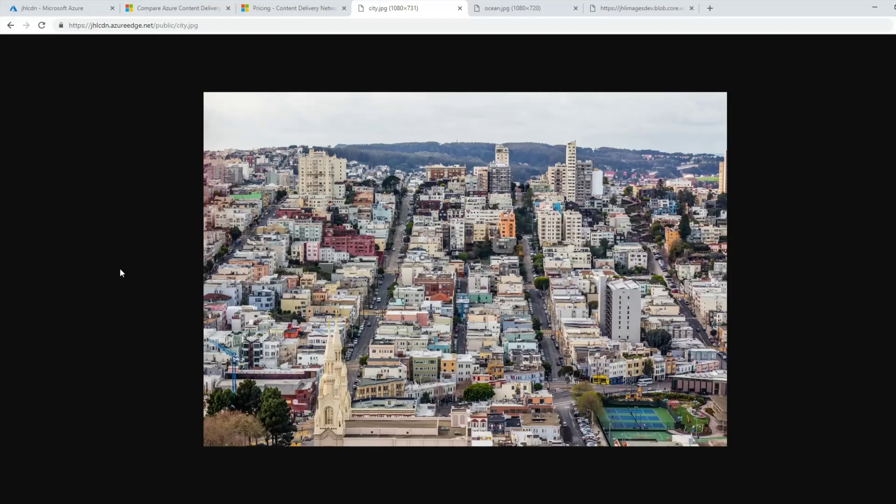
left_click(513, 8)
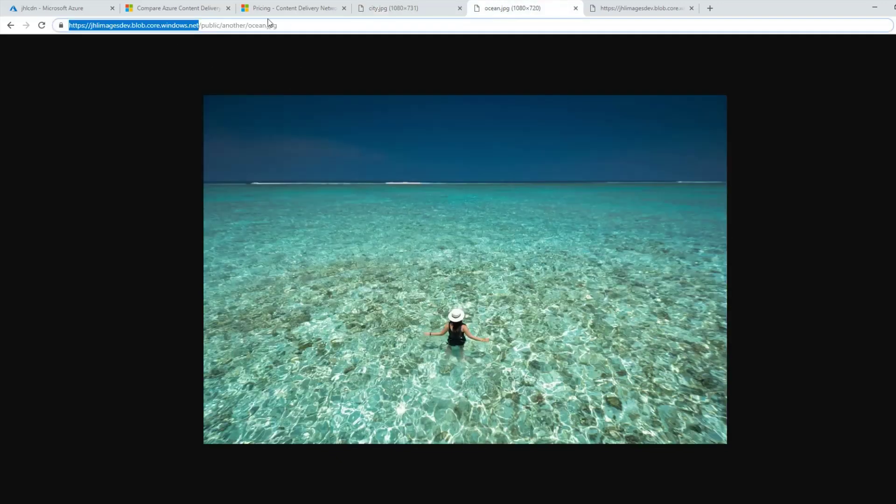
left_click(198, 26)
left_click_drag(197, 27, 89, 26)
key("ctrl+v")
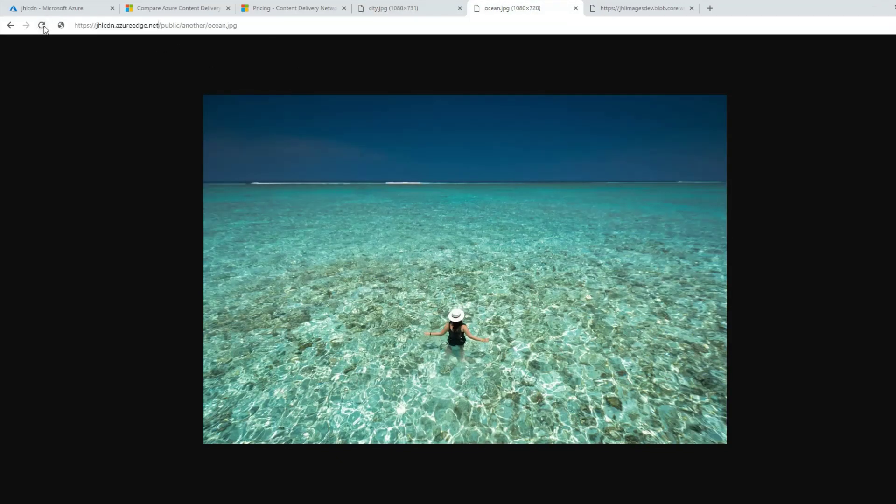
key("Return")
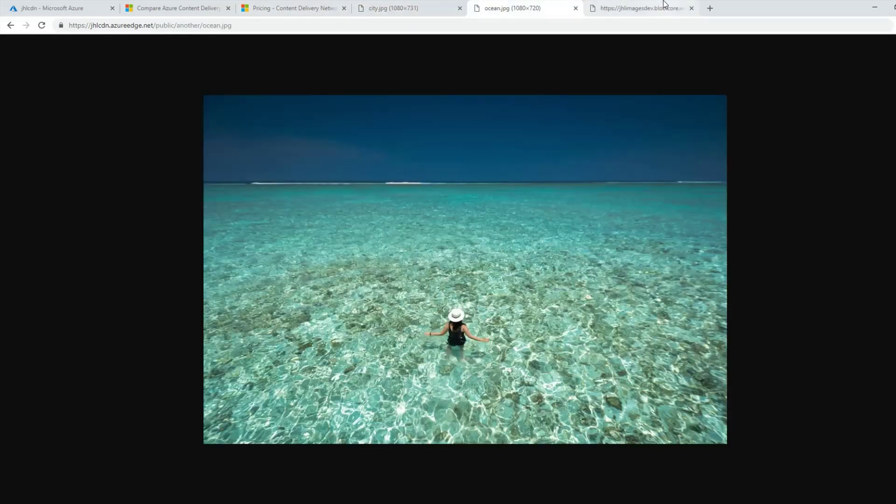
left_click(664, 6)
left_click_drag(199, 27, 49, 25)
key("ctrl+v")
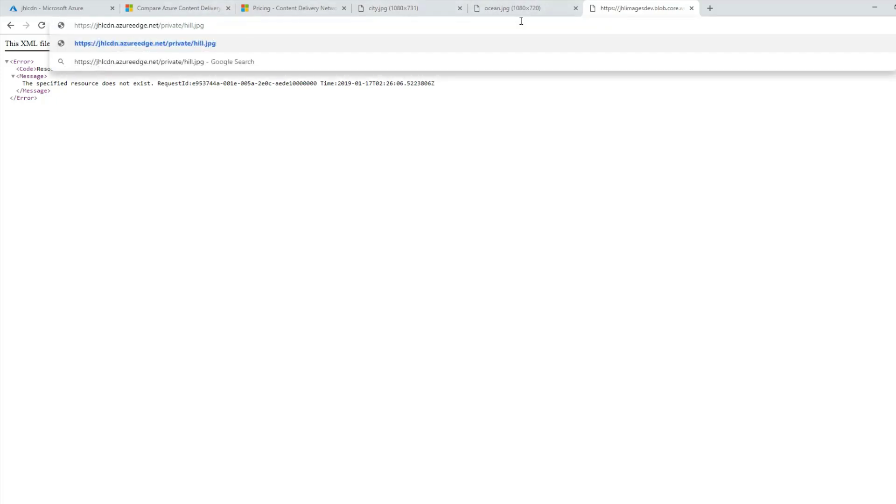
key("Return")
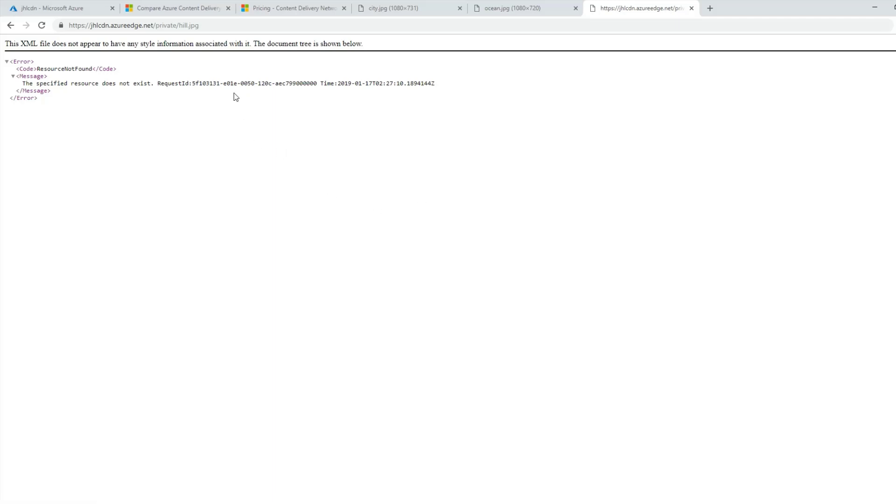
left_click(189, 25)
Return to the Azure portal and open the properties of hill.jpg in the jhlimagesdev storage account's private container.
left_click(68, 9)
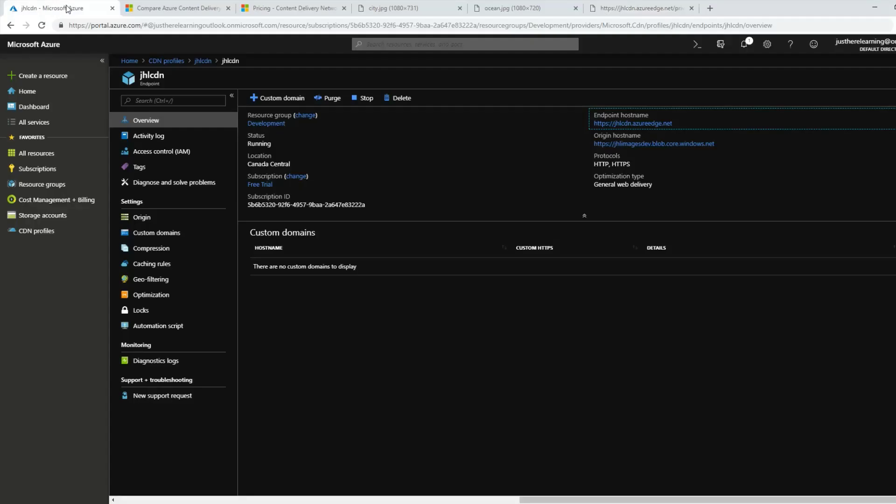
left_click(63, 216)
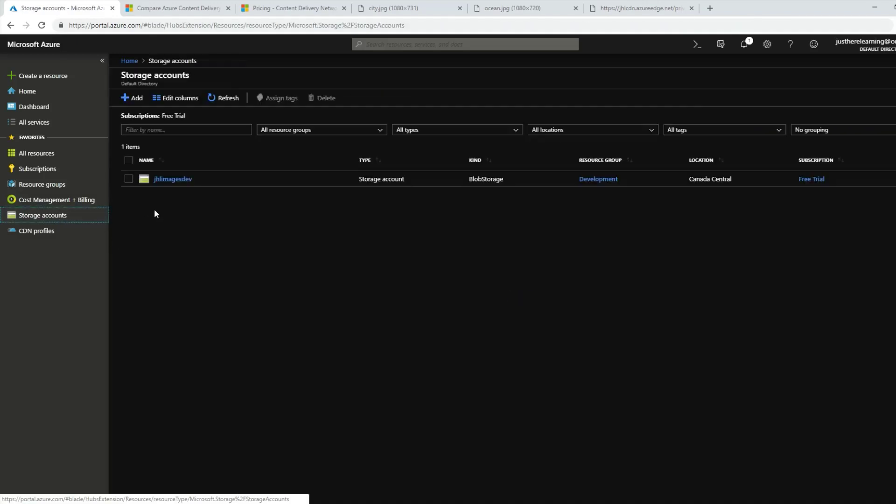
left_click(180, 182)
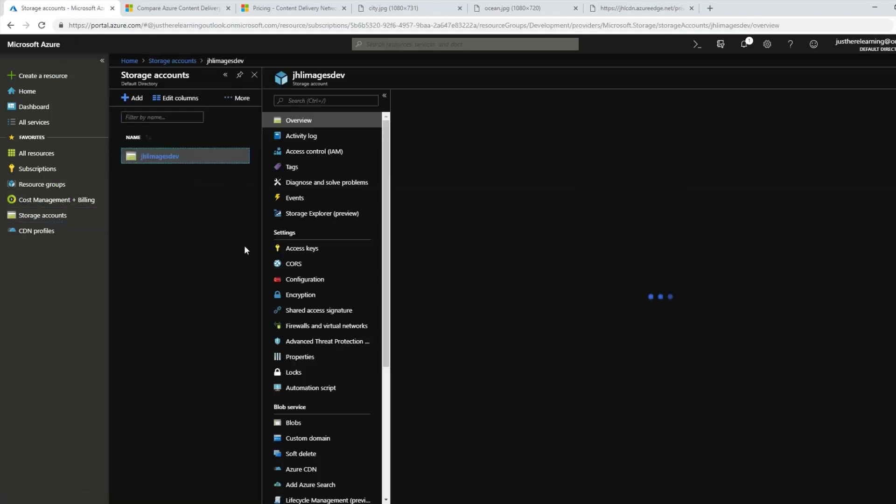
left_click(320, 423)
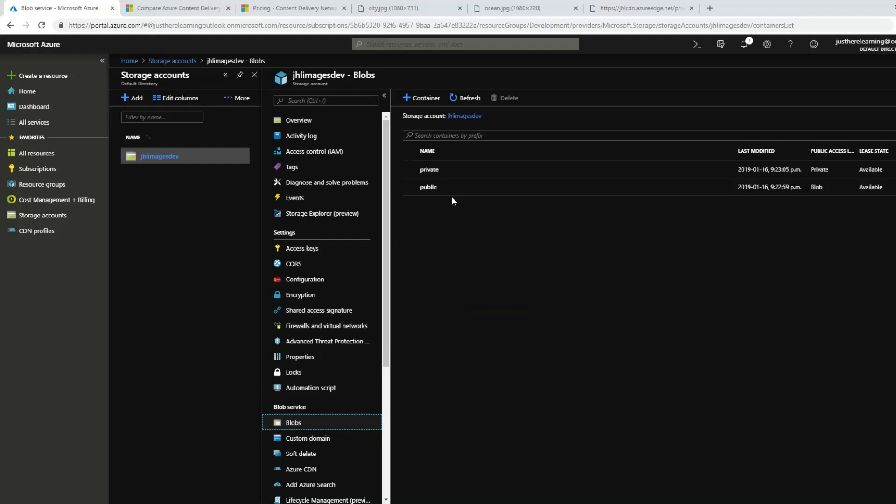
left_click(428, 170)
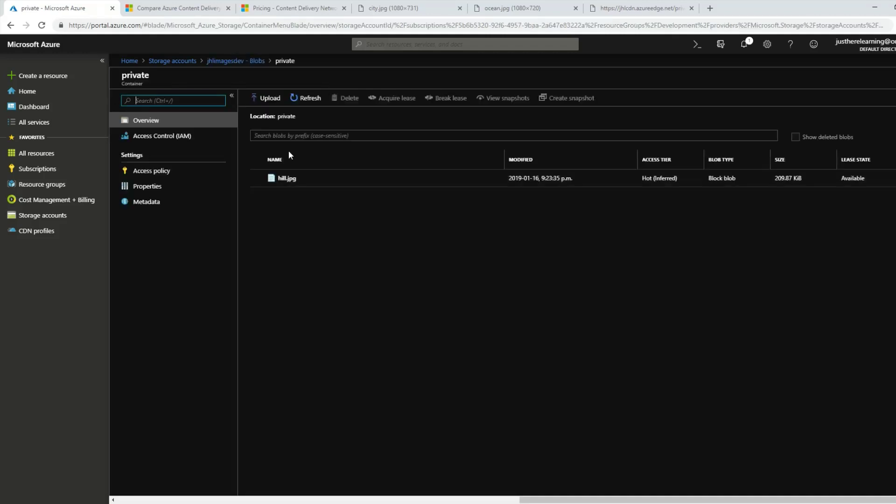
left_click(288, 179)
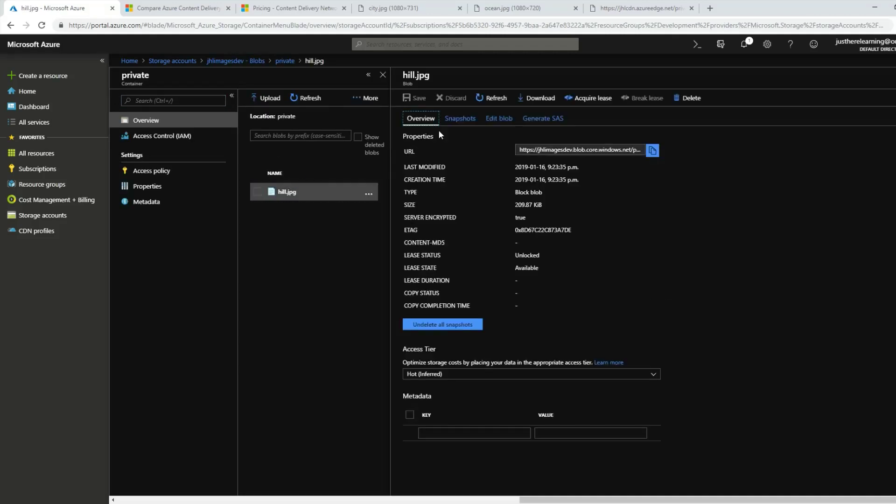
Generate a blob SAS token and URL for hill.jpg with Read permission, HTTPS and Key 1, and copy the token.
left_click(552, 120)
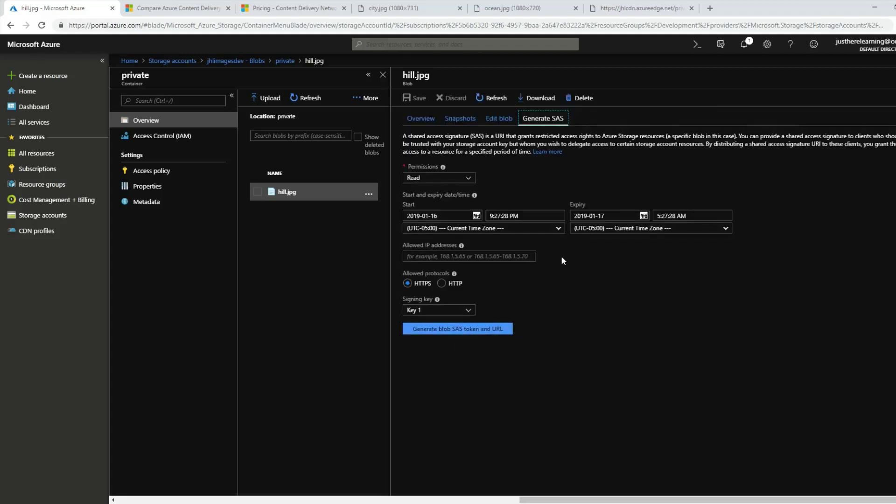
left_click(481, 329)
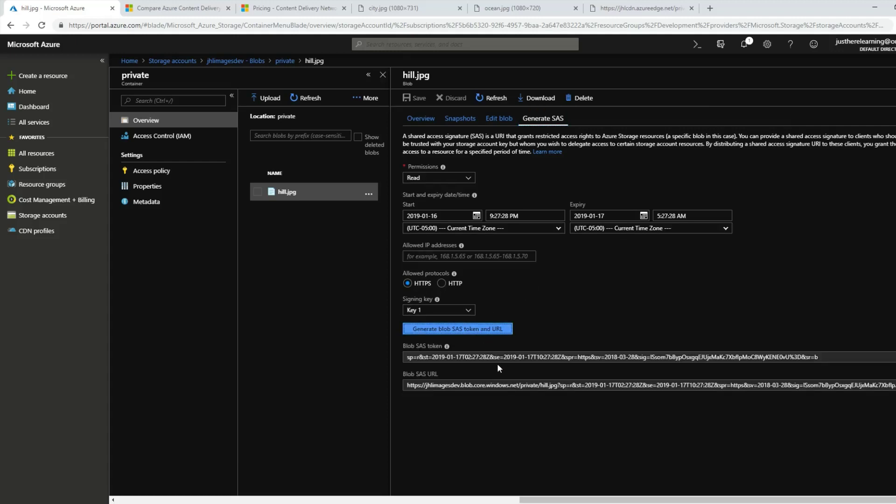
left_click(516, 358)
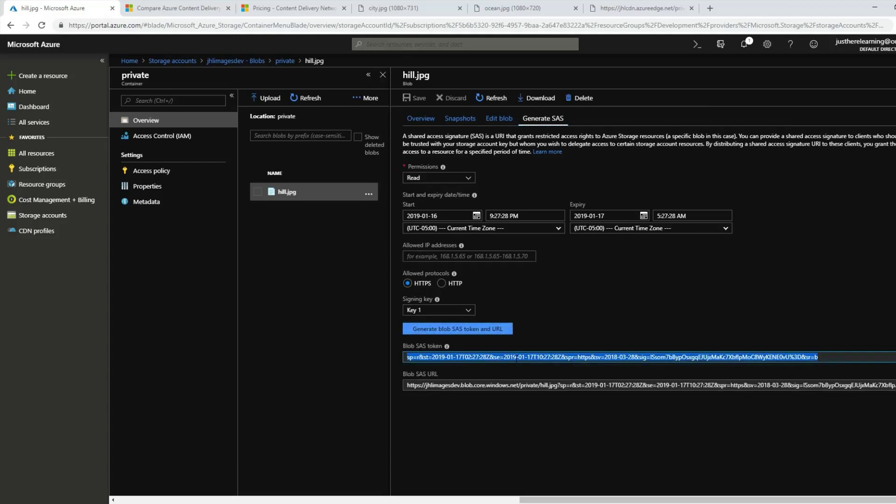
Append a question mark and the copied SAS token to the hill.jpg CDN URL and load the image.
left_click(642, 8)
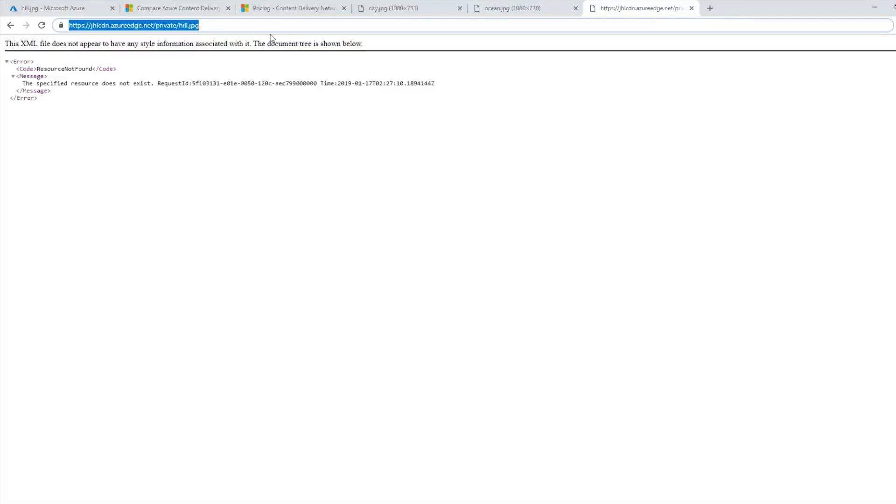
left_click(266, 28)
type("?")
key("ctrl+v")
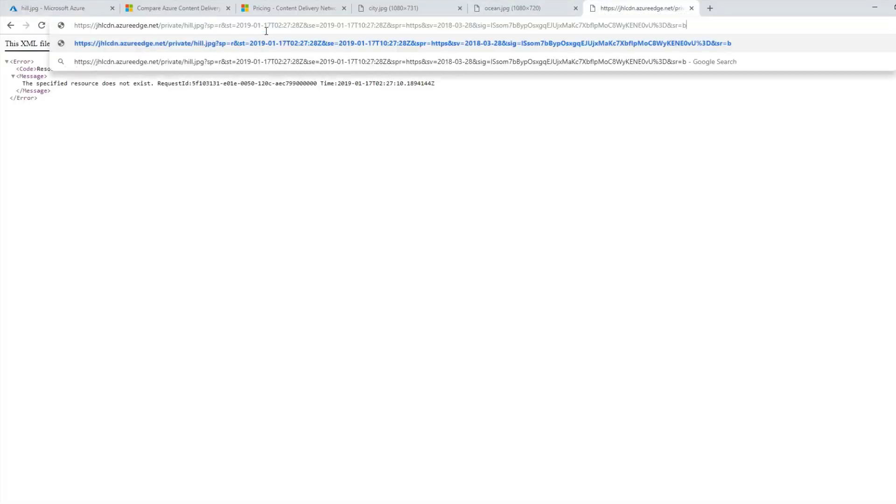
key("Return")
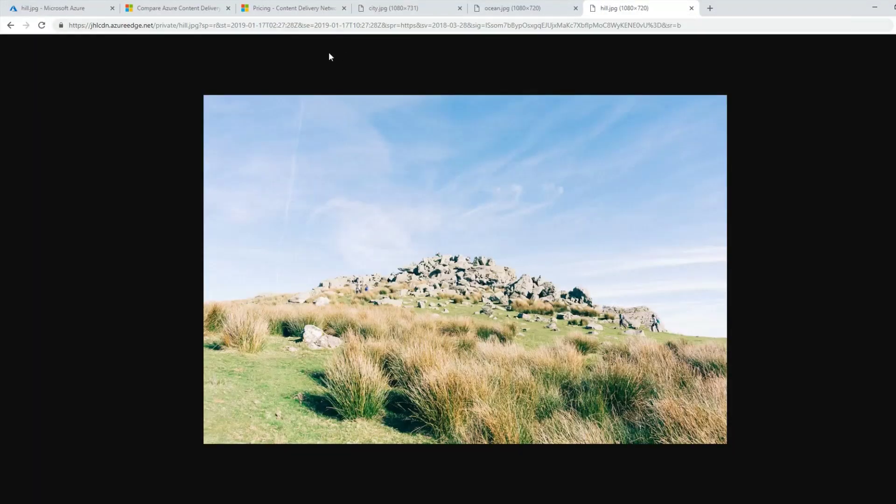